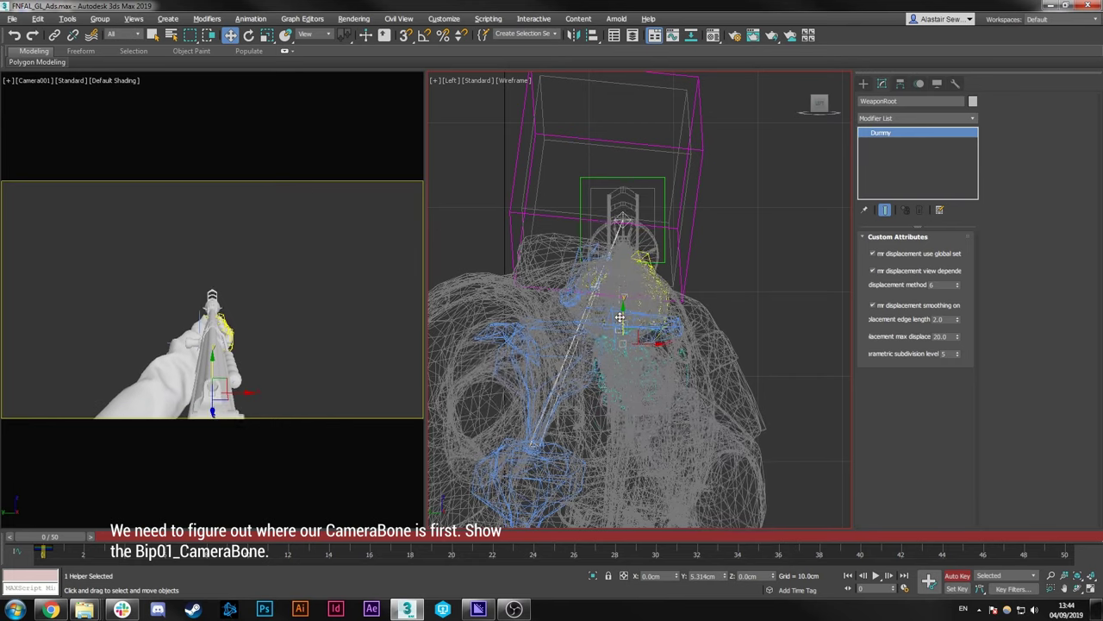
Step: Fine-tune the WeaponRoot's position at frame 0, with Z about 133.67 cm, to align the ladder sight with the camera bone
middle_drag(601, 204, 595, 235)
scroll(660, 283, up, 8)
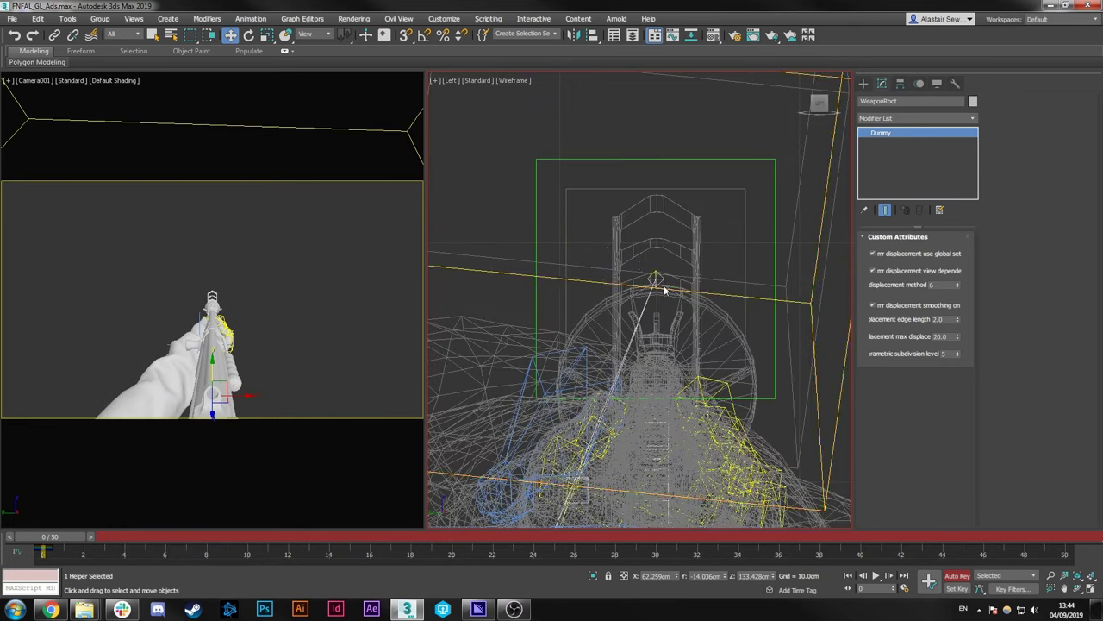
click(773, 573)
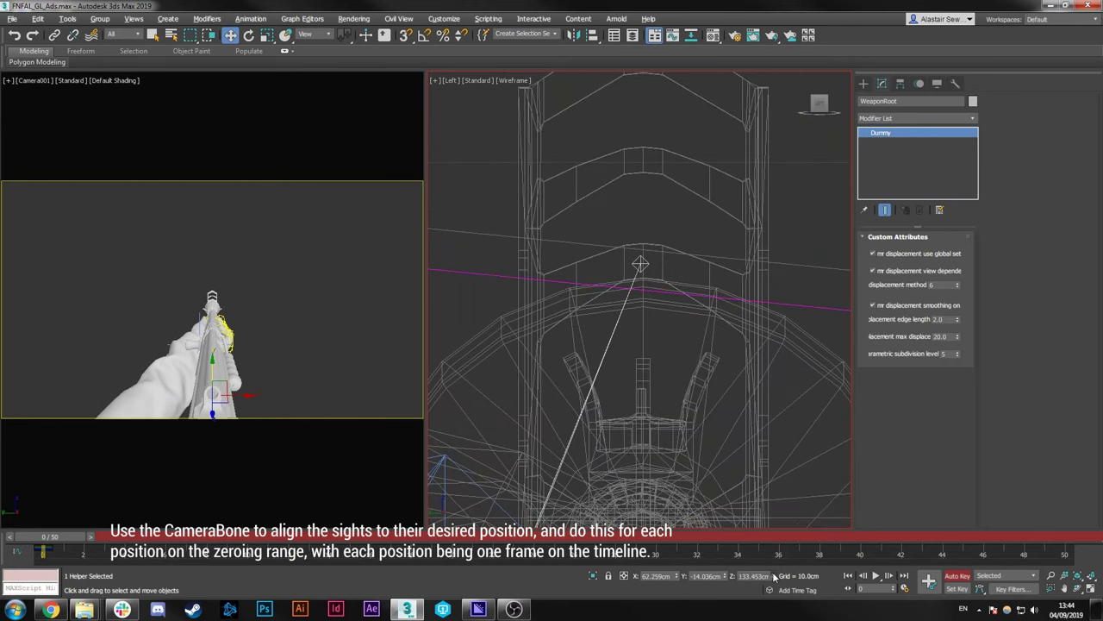
click(773, 573)
drag(774, 573, 726, 577)
mouse_move(701, 378)
middle_down()
mouse_move(681, 380)
mouse_move(737, 351)
middle_up()
scroll(680, 381, down, 2)
key(p)
key(F3)
drag(737, 351, 636, 385)
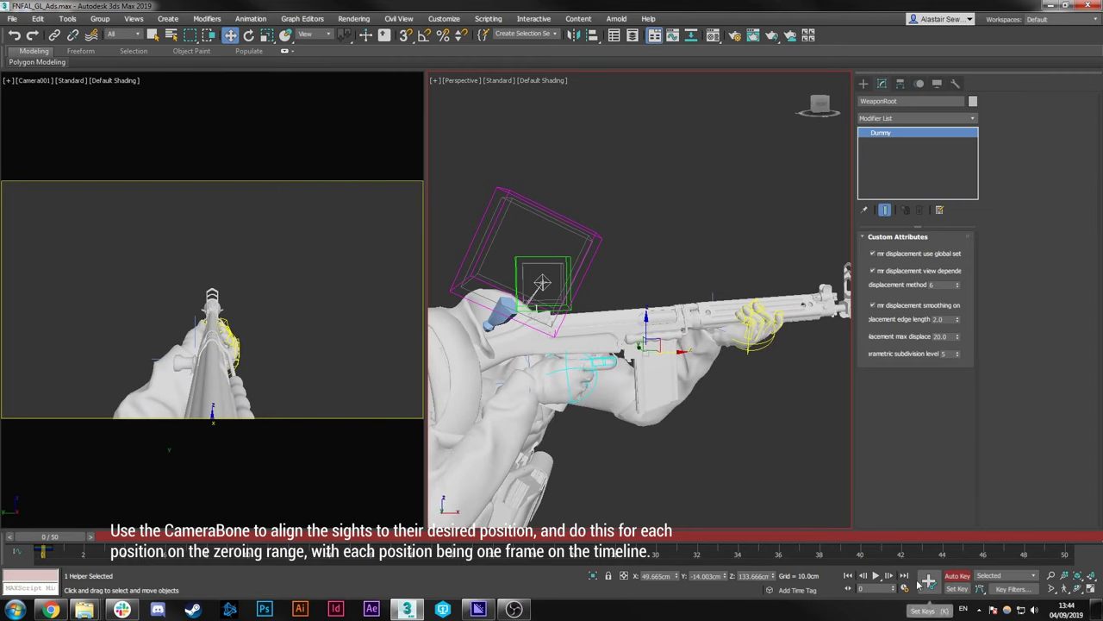
Step: At frame 1, set the WeaponRoot's Y rotation to -5.2 degrees
click(88, 538)
key(w)
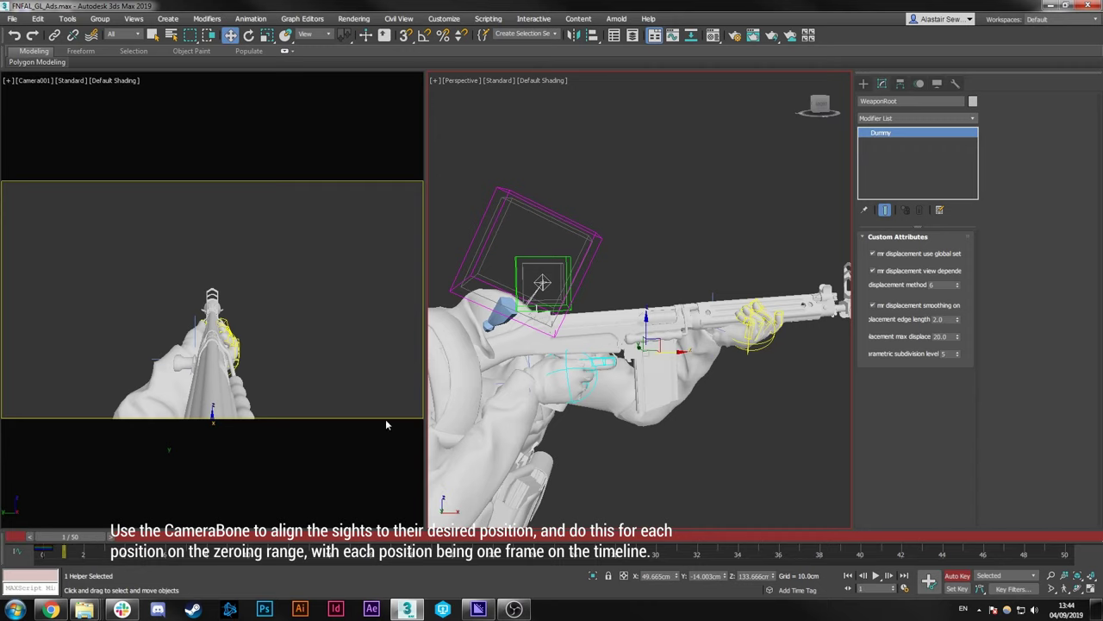
key(l)
key(e)
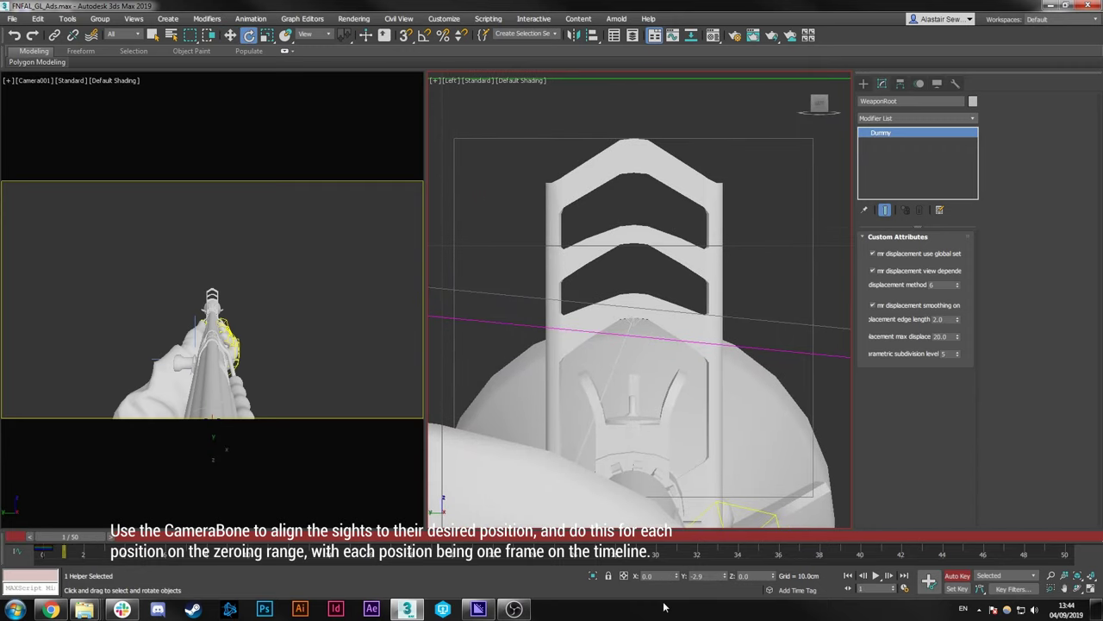
key(Tab)
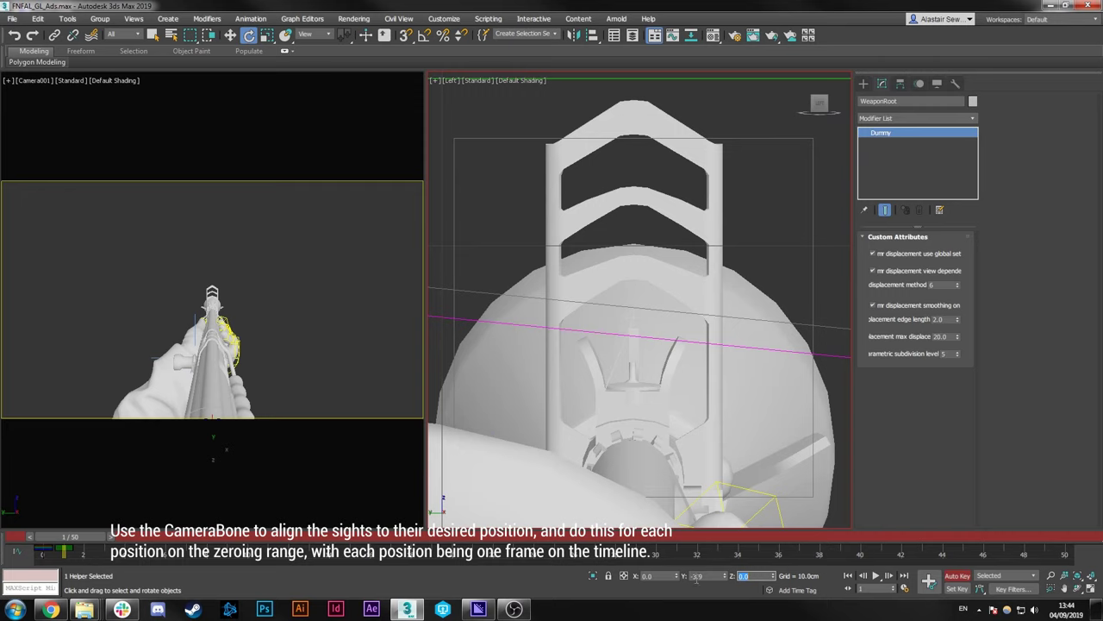
key(Tab)
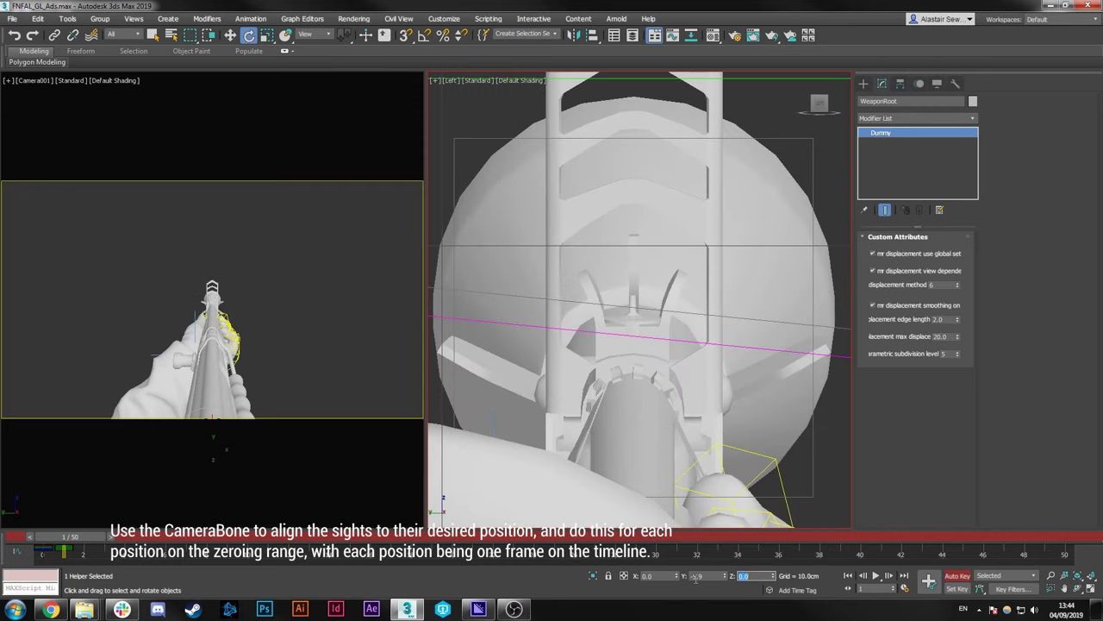
middle_drag(693, 449, 686, 478)
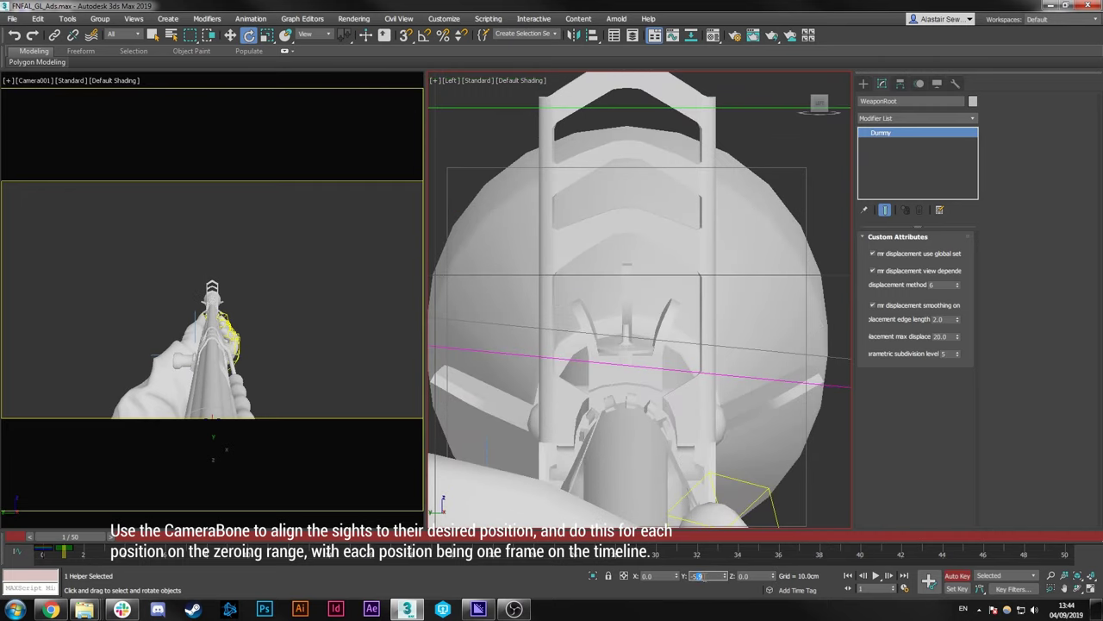
text(-5.2)
key(Tab)
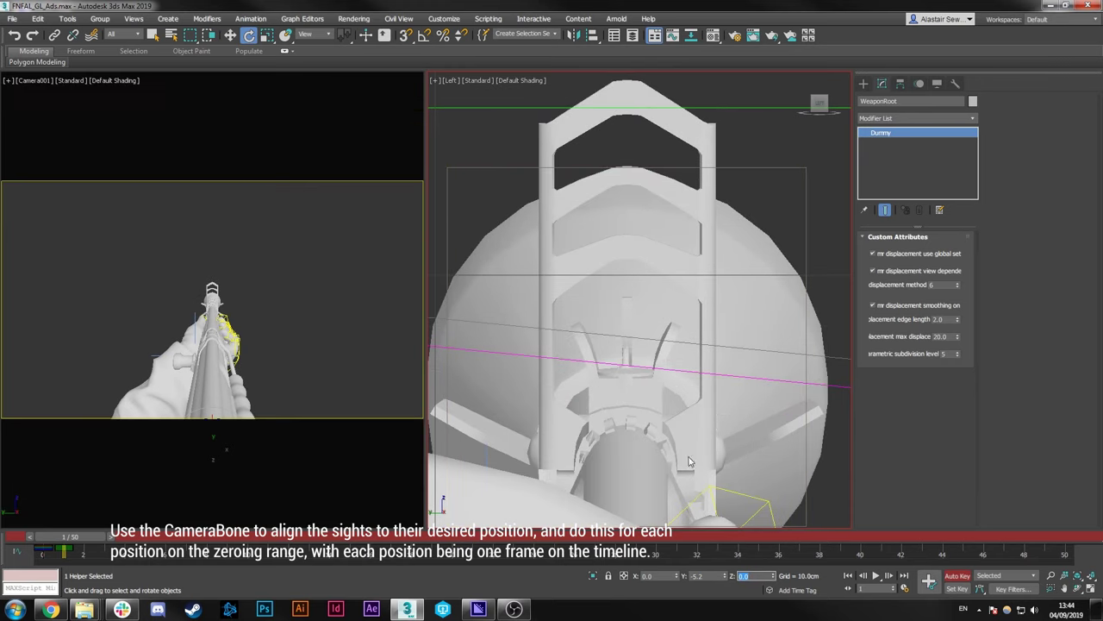
Step: Refine the WeaponRoot's Y rotation at frame 1 to -5.1 and finally -5.0 degrees, checking the sight alignment in wireframe
key(F3)
scroll(624, 326, up, 2)
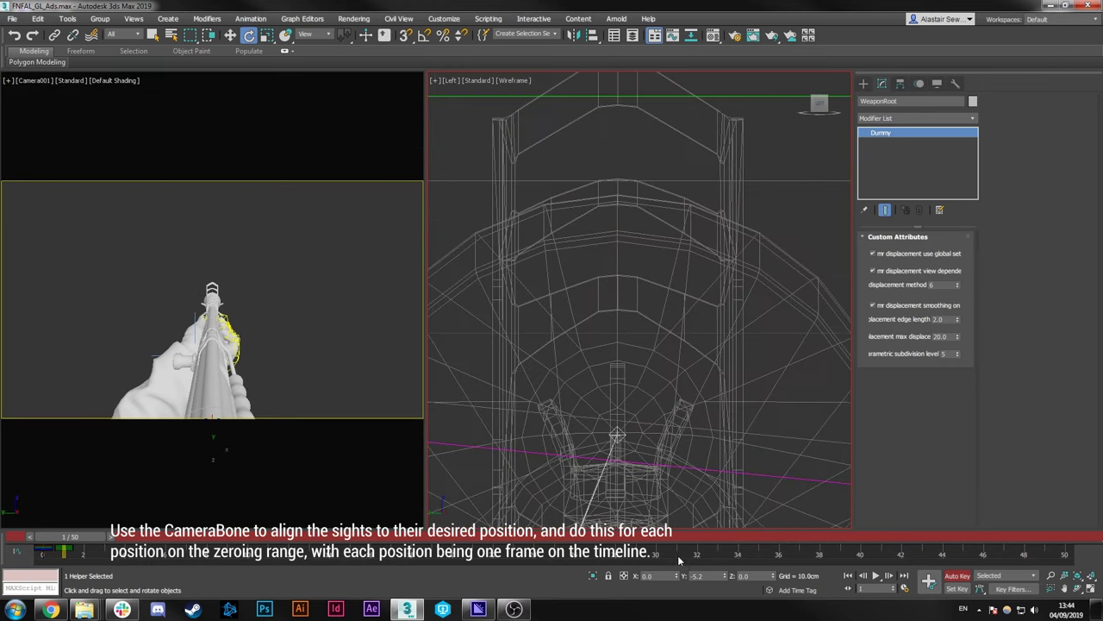
text(-5.1)
key(Tab)
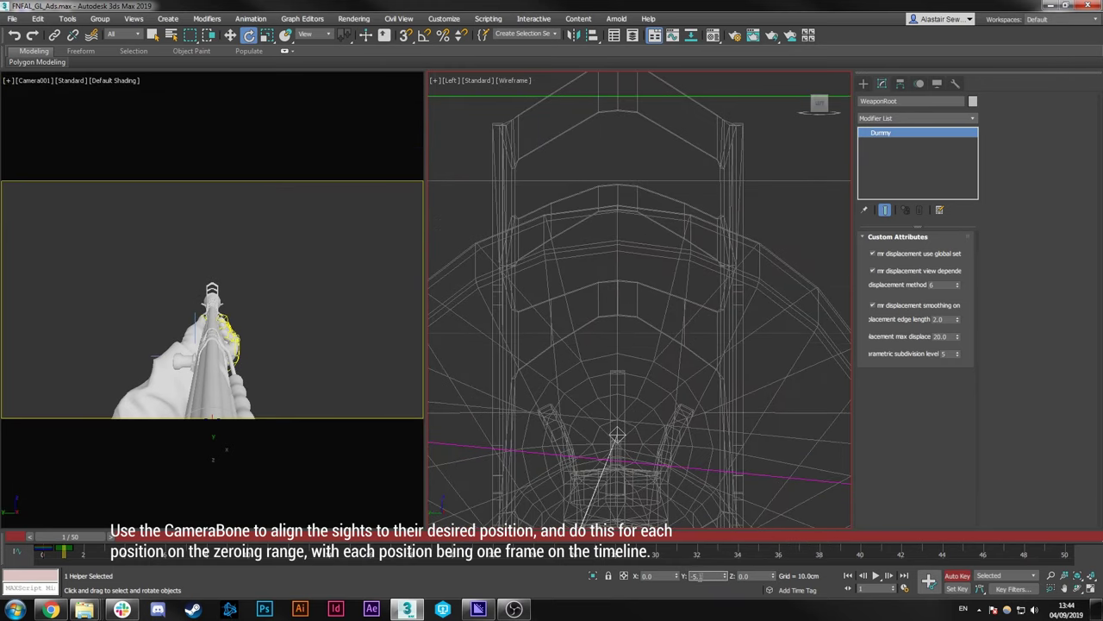
text(-5.0)
key(Return)
scroll(618, 310, up, 1)
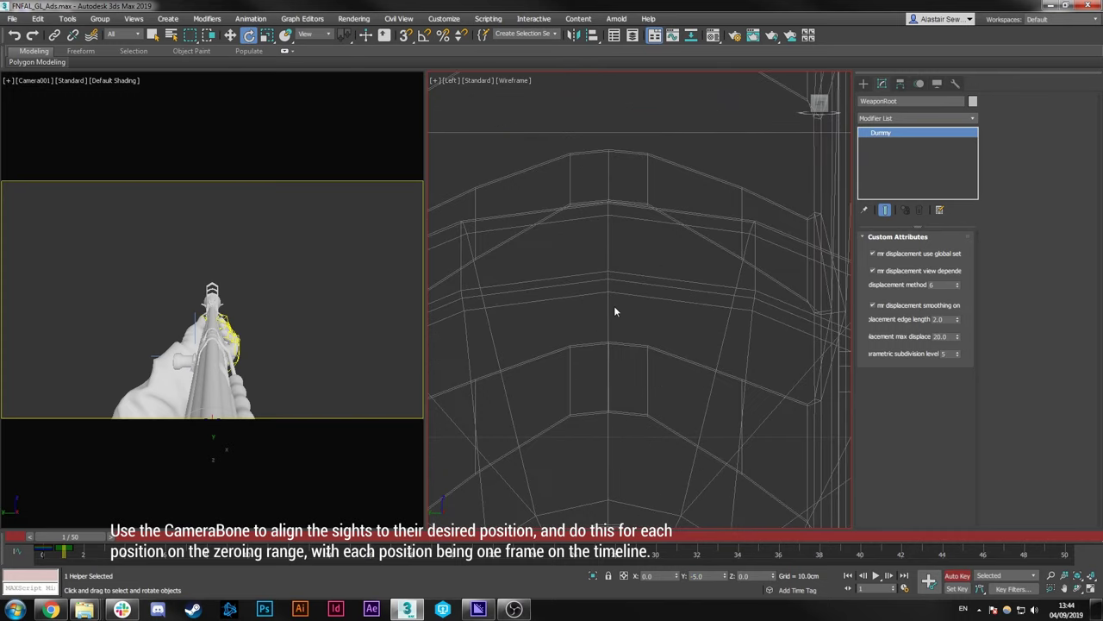
Step: Lower the WeaponRoot at frame 1 to a Z position of about 130.04 cm
scroll(635, 389, down, 3)
key(F3)
key(w)
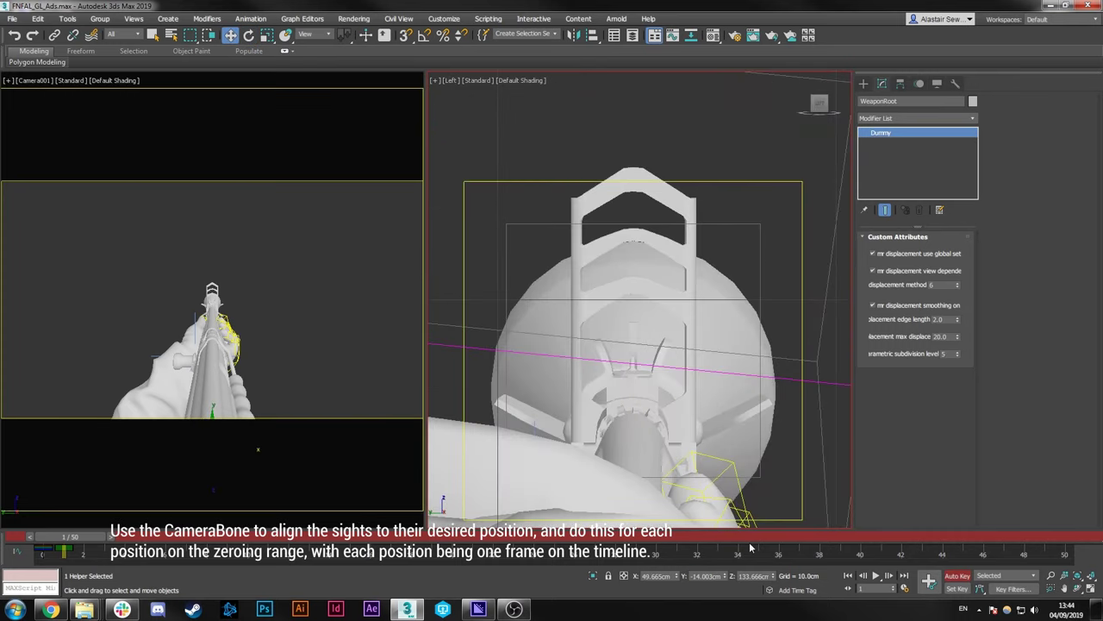
scroll(685, 439, down, 3)
middle_drag(684, 438, 668, 325)
drag(630, 418, 621, 491)
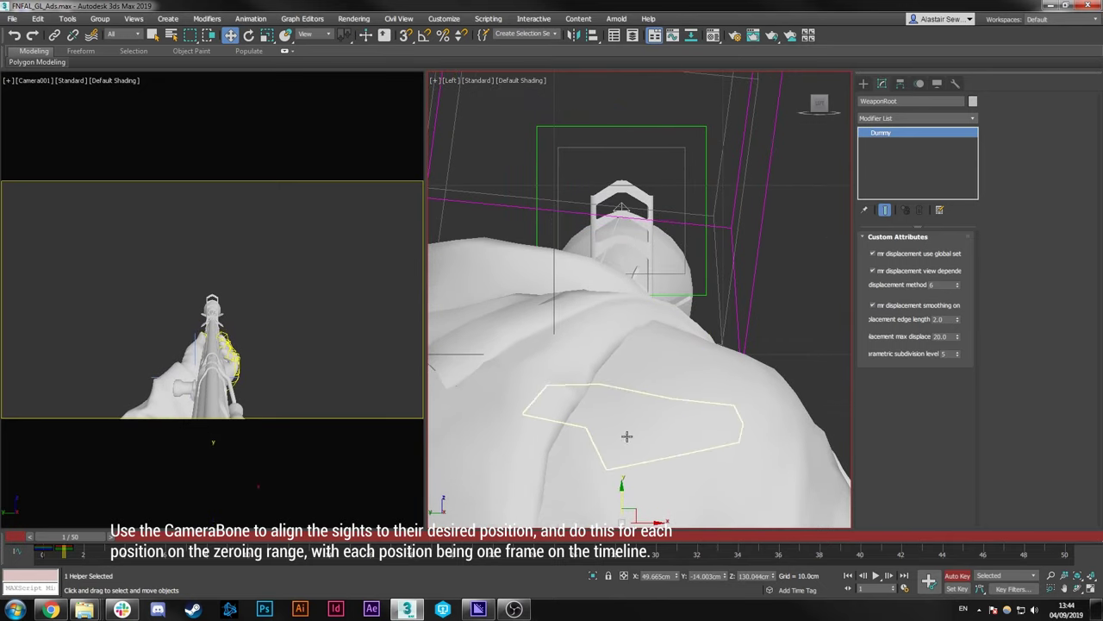
Step: Fine-tune the WeaponRoot's Z position at frame 1 to about 130.44 cm, aligning the sights with the camera bone
middle_drag(615, 232, 603, 285)
scroll(608, 281, up, 6)
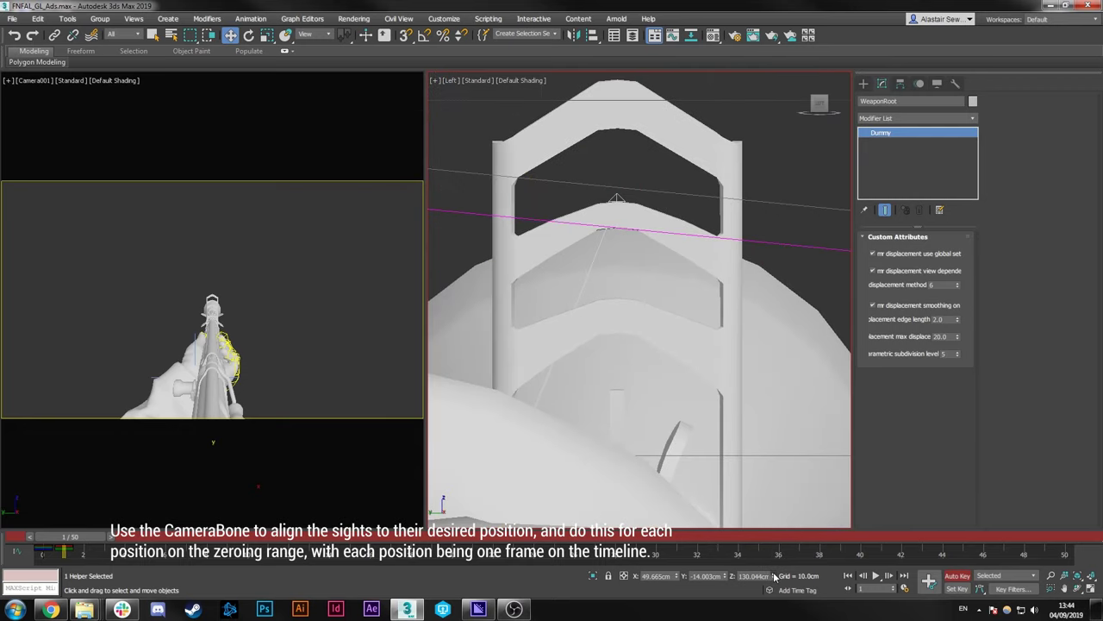
drag(773, 575, 776, 576)
key(F3)
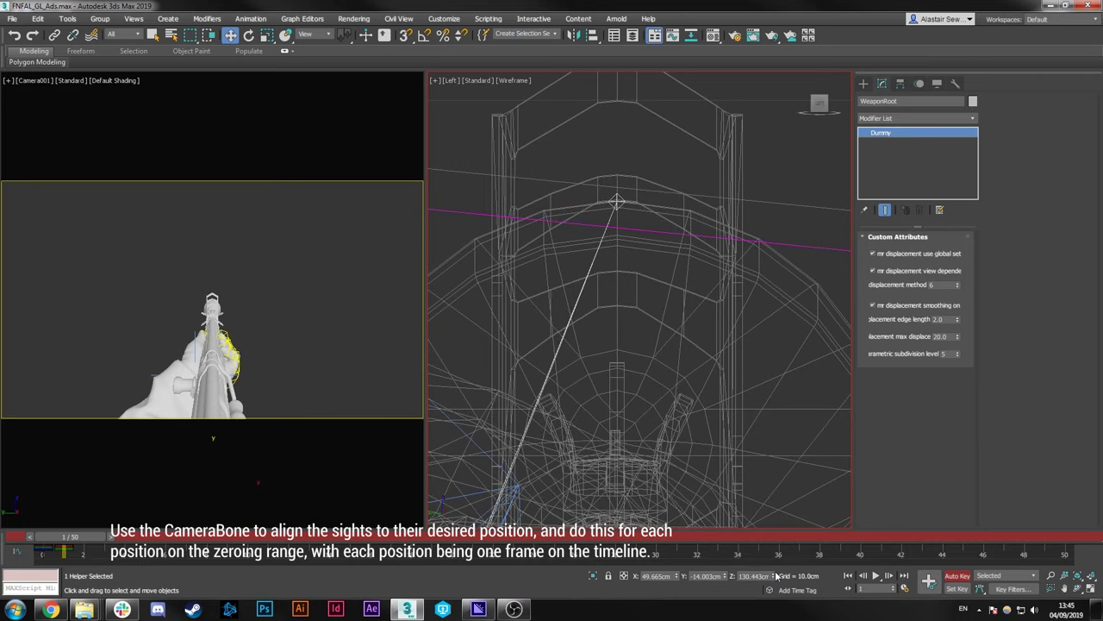
key(F3)
scroll(707, 428, down, 5)
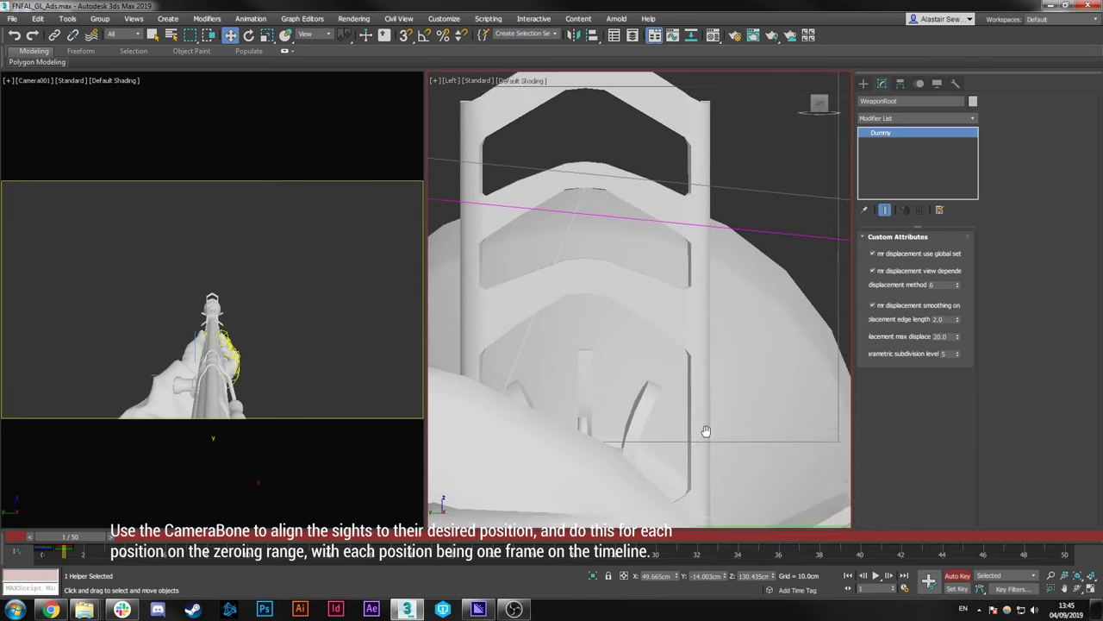
Step: At frame 2, set the WeaponRoot's Y rotation to -7 degrees and check the sight alignment in wireframe
drag(81, 541, 112, 542)
key(w)
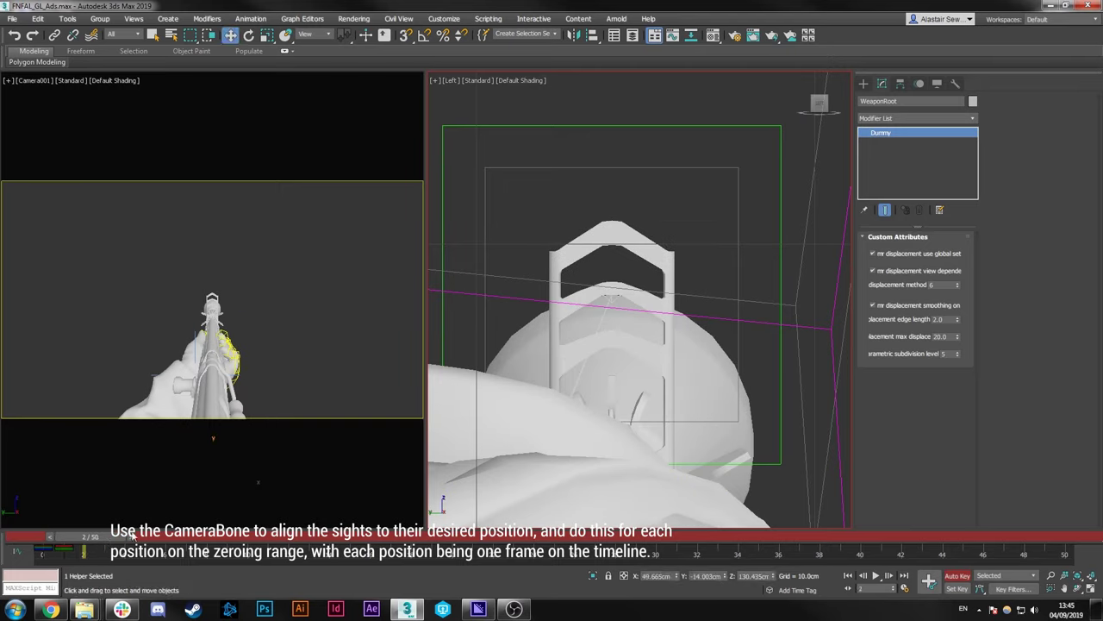
key(e)
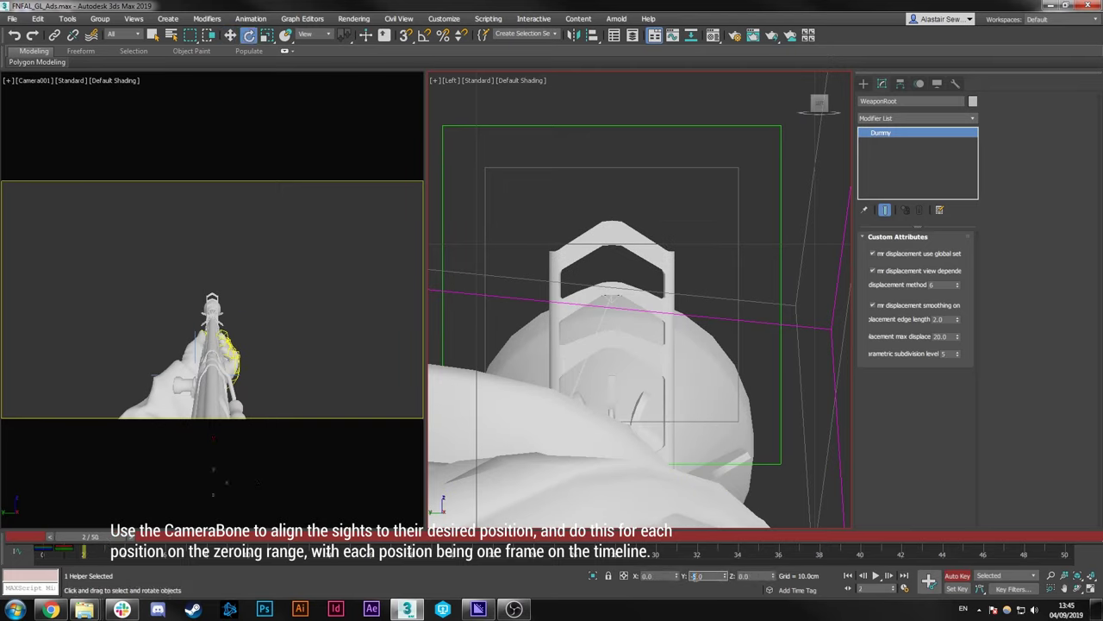
text(7)
key(Return)
middle_drag(616, 221, 613, 248)
key(F3)
scroll(613, 248, up, 4)
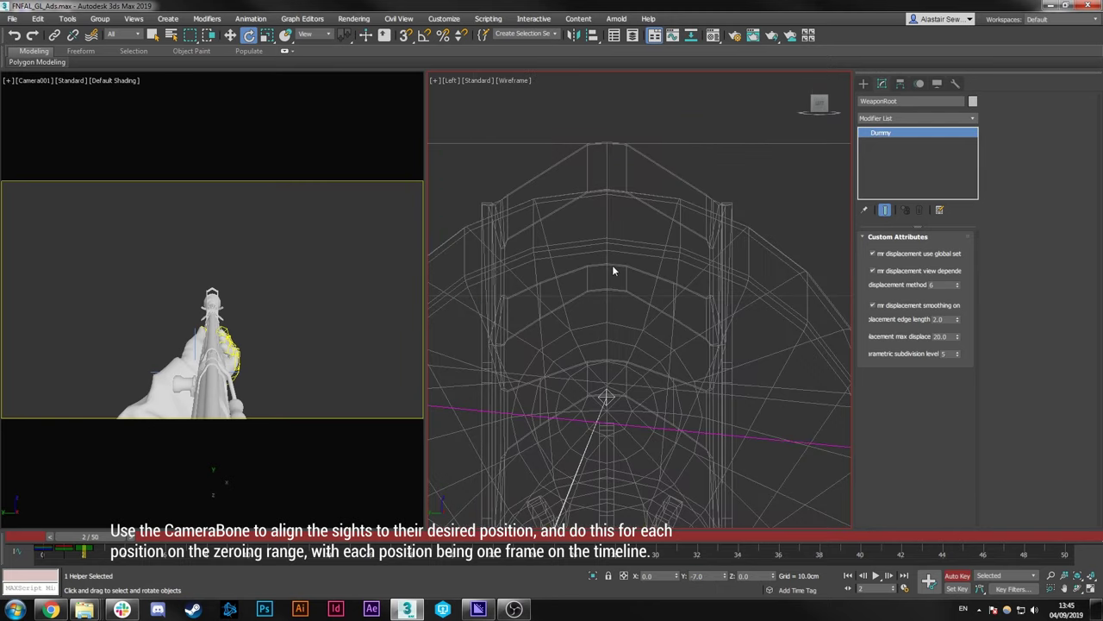
Step: Lower the WeaponRoot at frame 2 to a Z position of about 127.37 cm
key(F3)
middle_drag(643, 340, 641, 322)
scroll(662, 339, down, 4)
key(w)
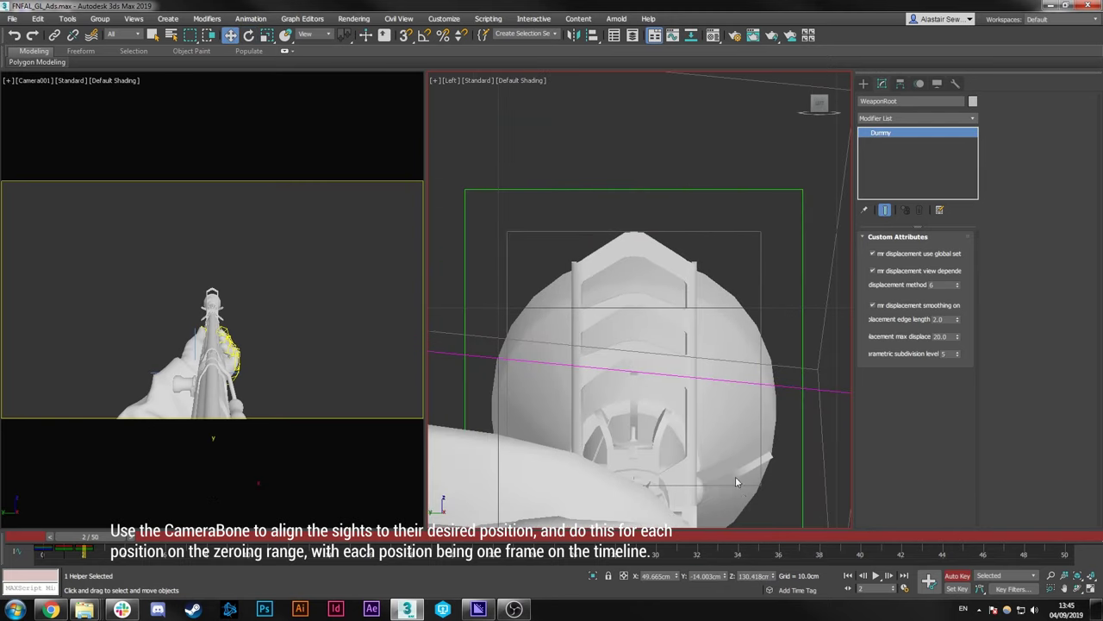
scroll(735, 480, down, 5)
drag(621, 444, 621, 497)
scroll(621, 272, up, 5)
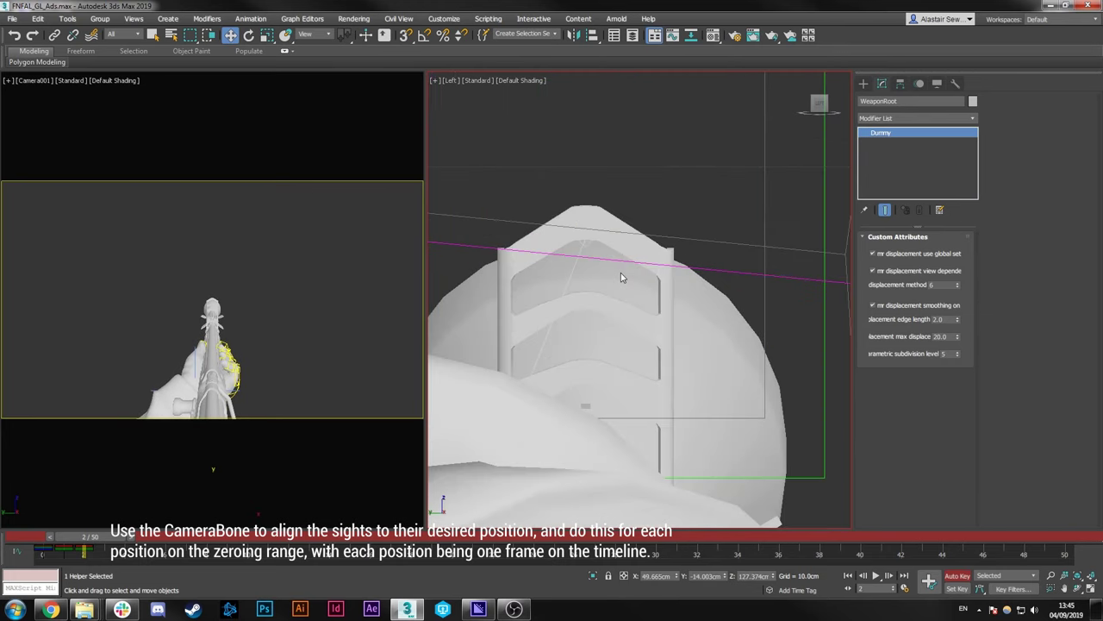
Step: Fine-tune the WeaponRoot's Z position at frame 2 to 127.366 cm so the top sight notch meets the camera bone
key(F3)
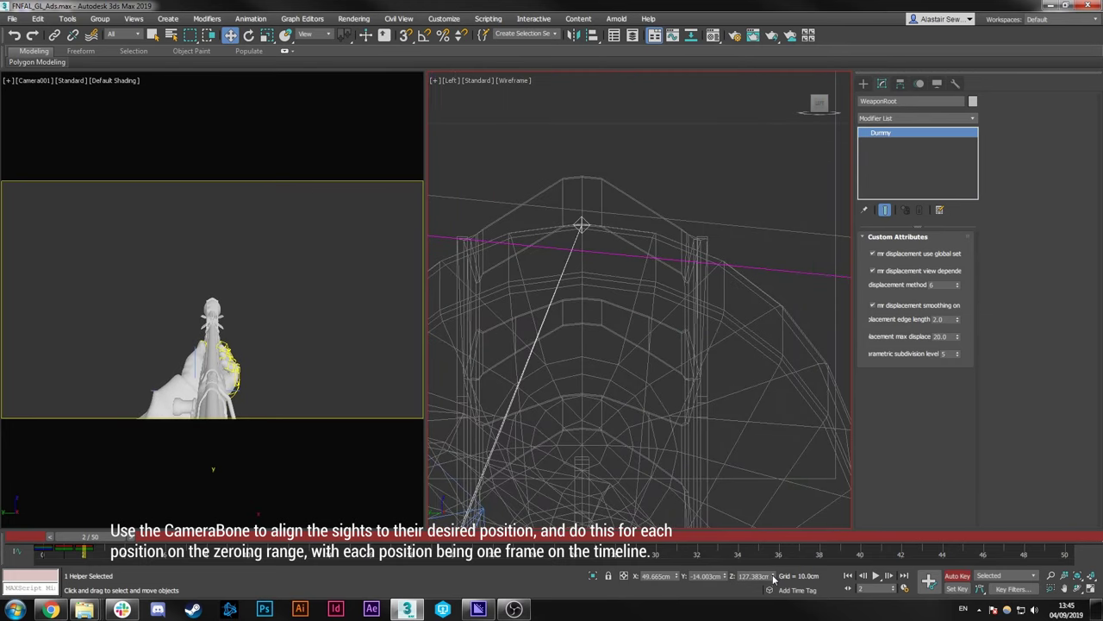
click(773, 579)
scroll(658, 398, down, 3)
middle_drag(658, 398, 664, 376)
key(F3)
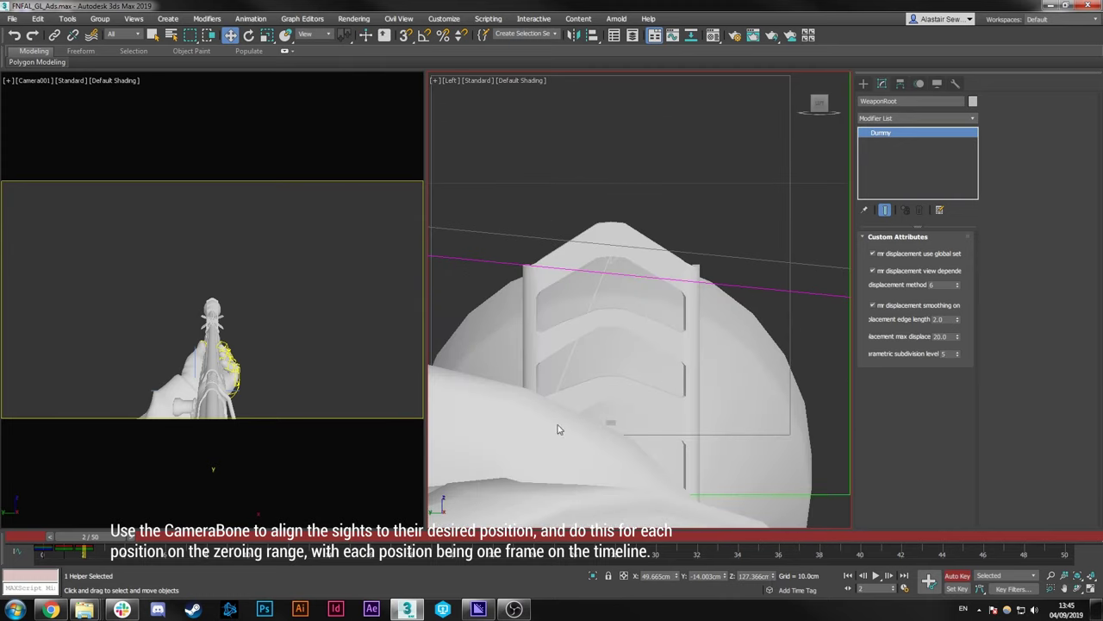
Step: Shorten the animation's end time in the time configuration so the timeline covers only the keyed sight positions
mouse_move(114, 539)
mouse_down()
mouse_move(87, 541)
mouse_move(108, 542)
mouse_up()
key(w)
click(905, 588)
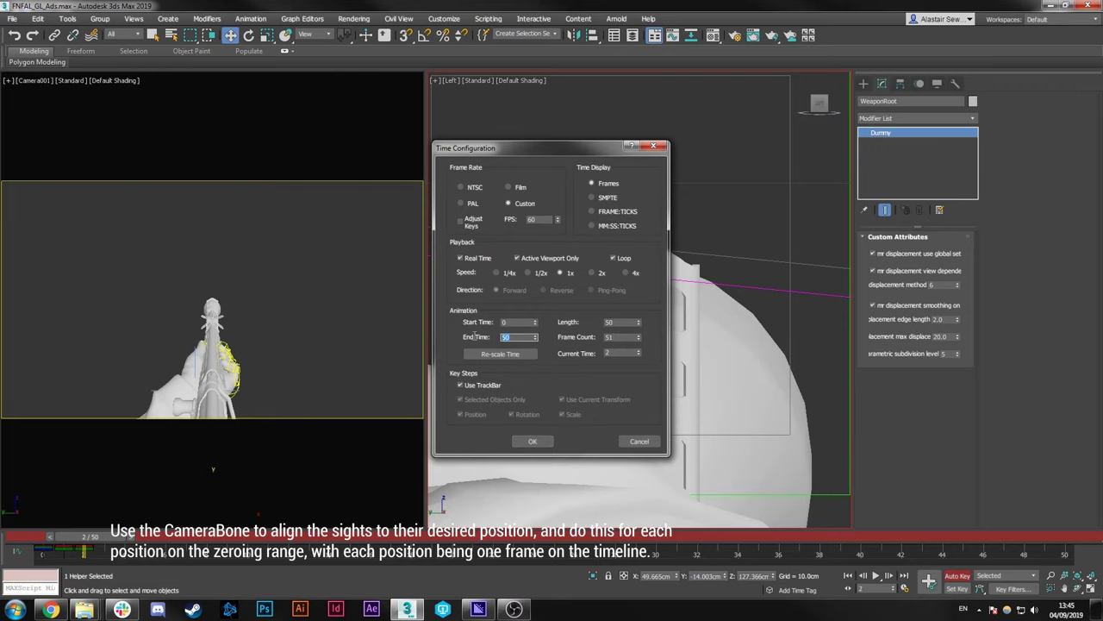
click(533, 440)
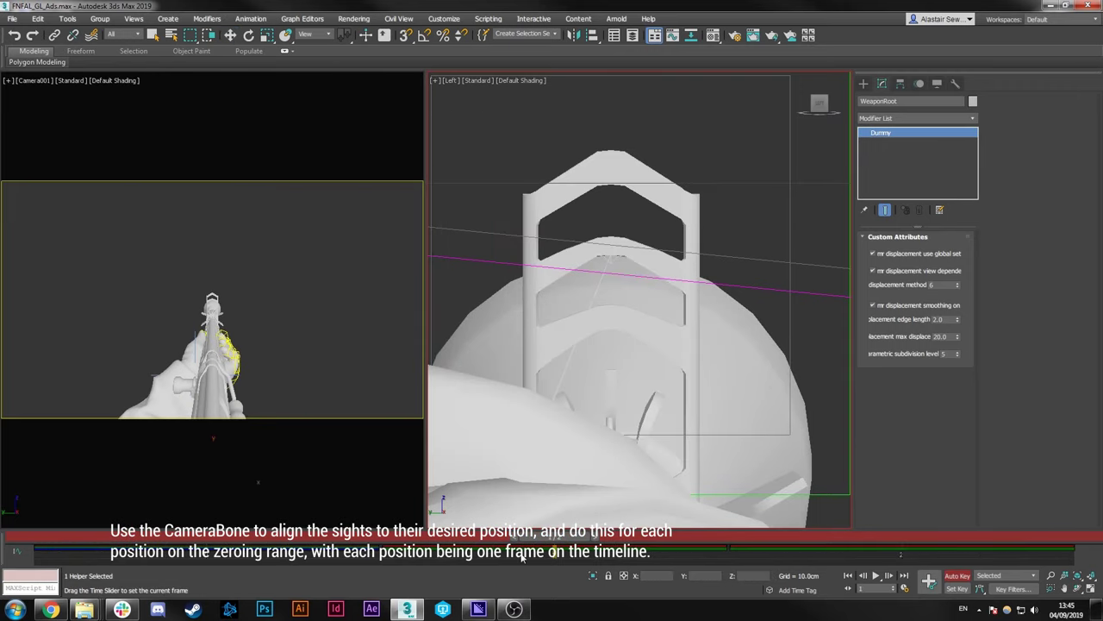
Step: Scrub through the shortened timeline to check the sight alignment at each zeroing position
drag(185, 531, 905, 532)
scroll(657, 403, down, 5)
middle_drag(660, 407, 561, 302)
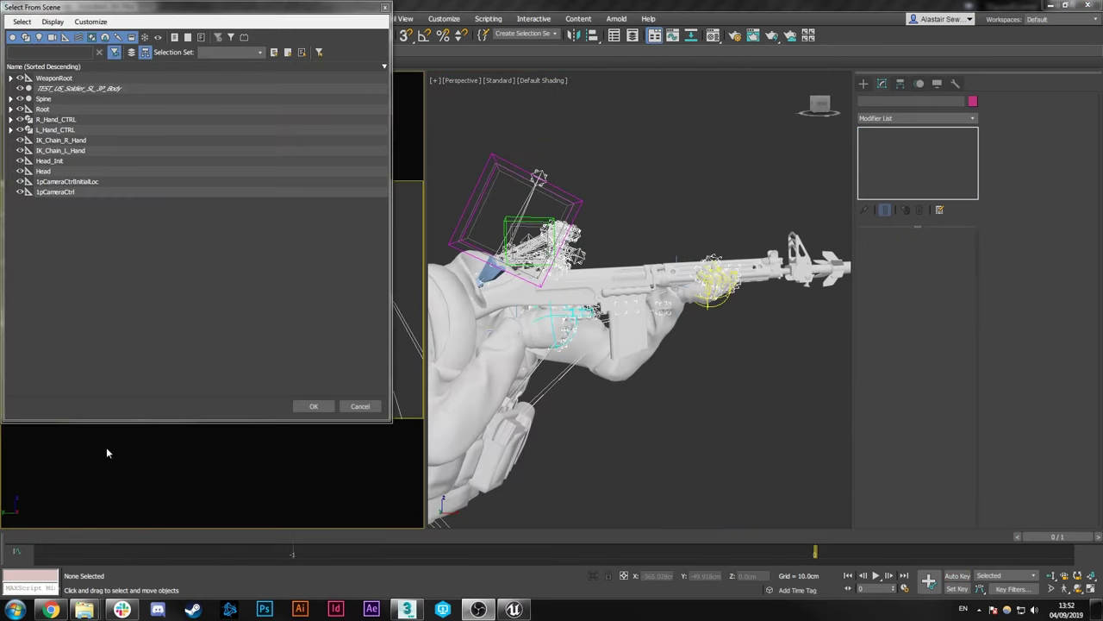
Step: Select the Root helper together with its whole child hierarchy from the scene's object list
click(374, 406)
middle_drag(624, 367, 503, 380)
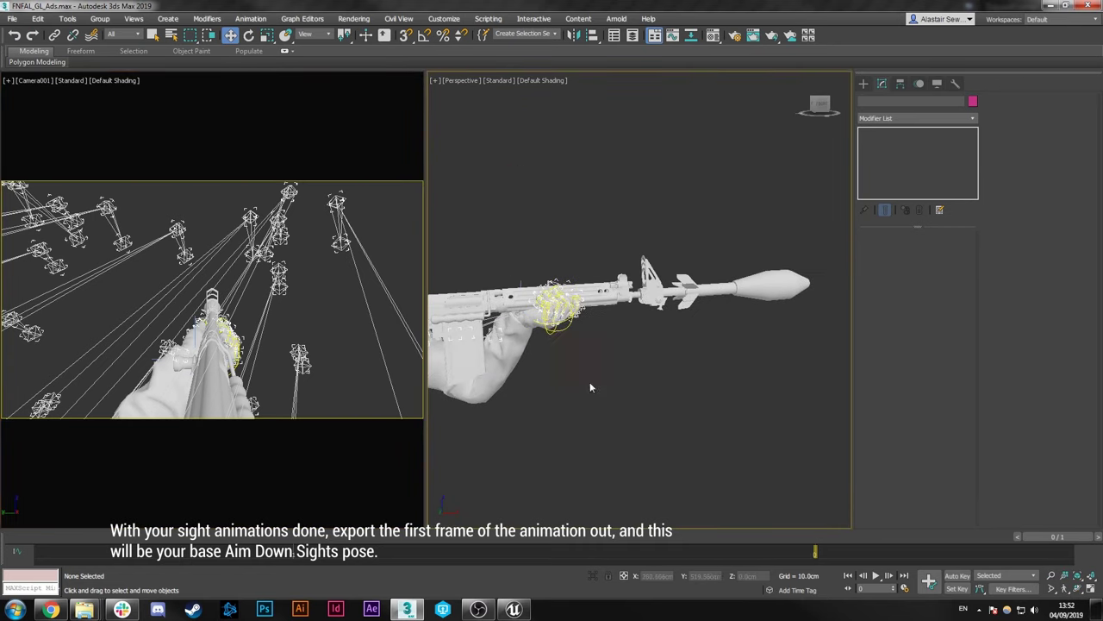
alt+middle_drag(589, 384, 681, 371)
key(h)
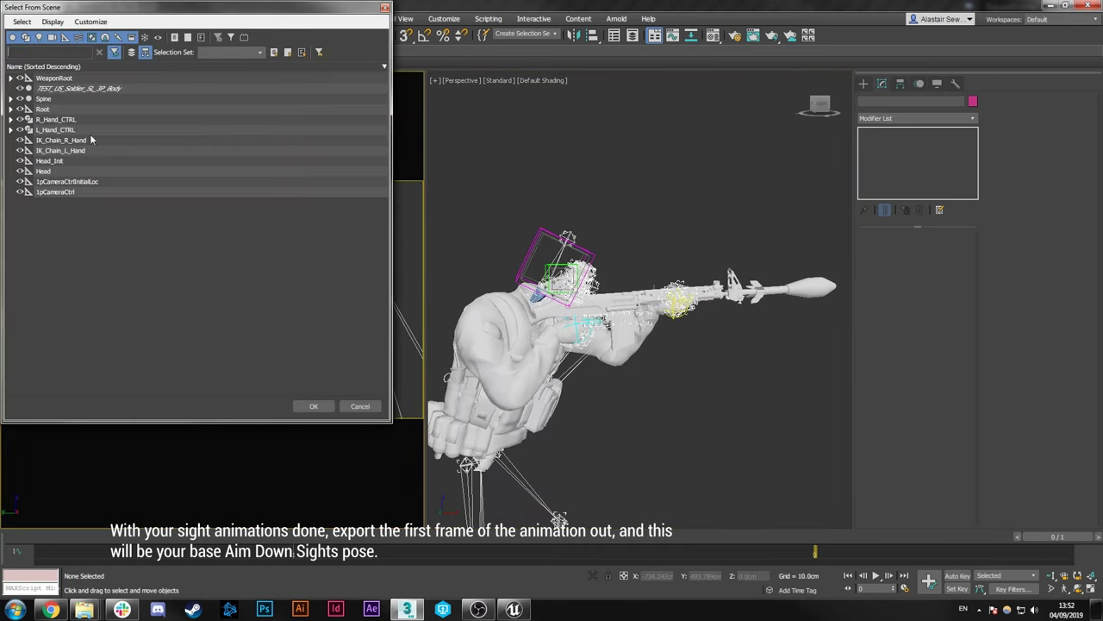
click(11, 109)
click(73, 111)
double_click(87, 111)
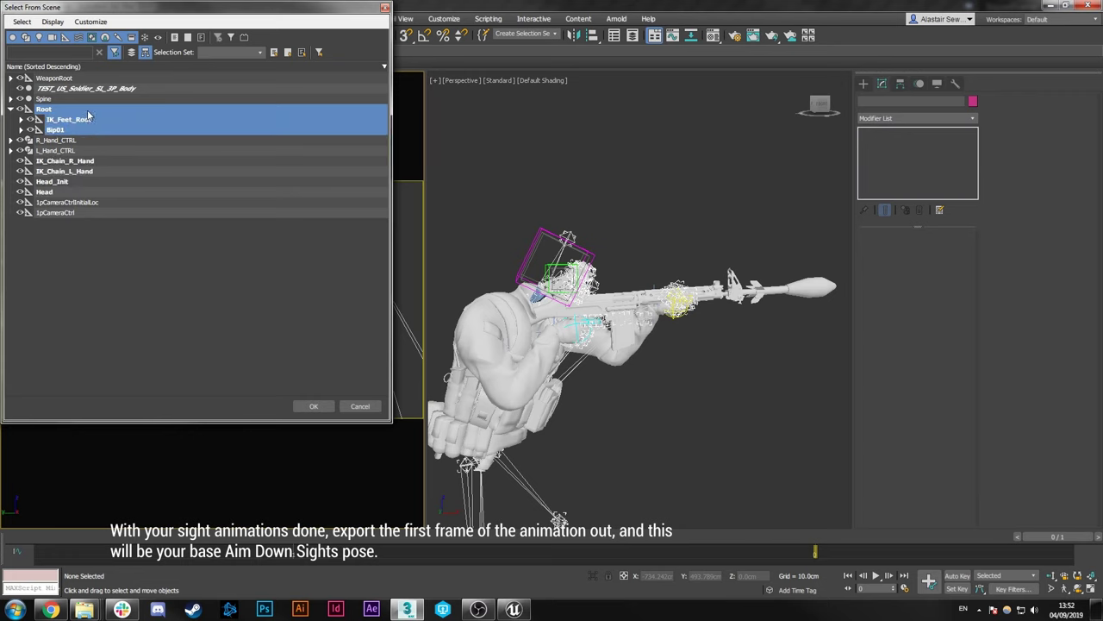
Step: Export the selected helpers as A_Char_FNFAL_GL_Ads.FBX with the animation baked for frame 0 only
click(12, 19)
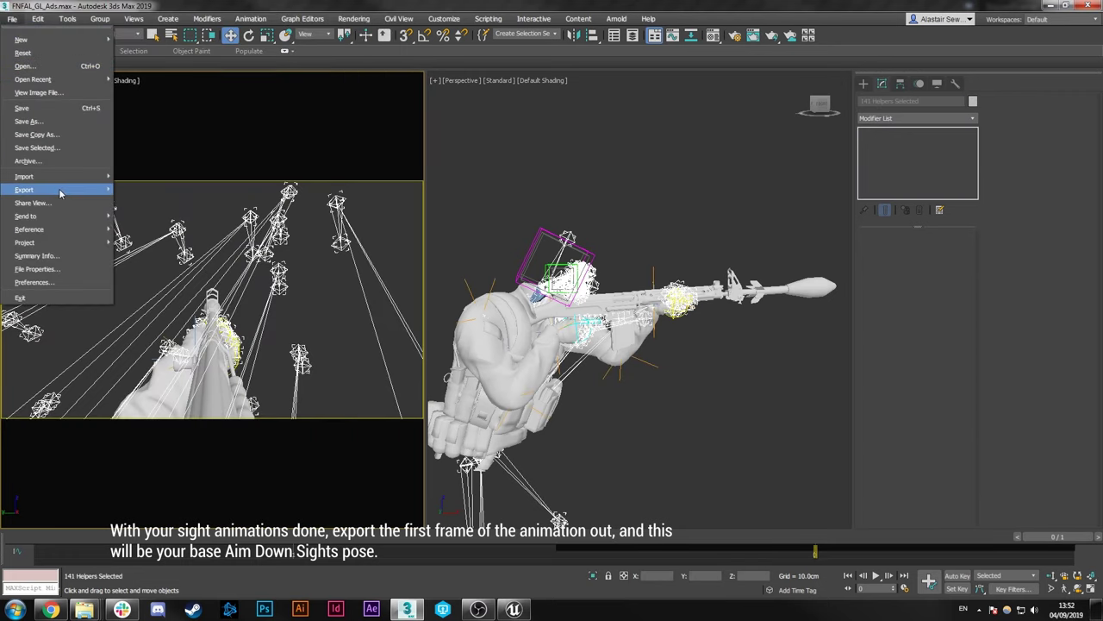
mouse_move(60, 189)
click(155, 210)
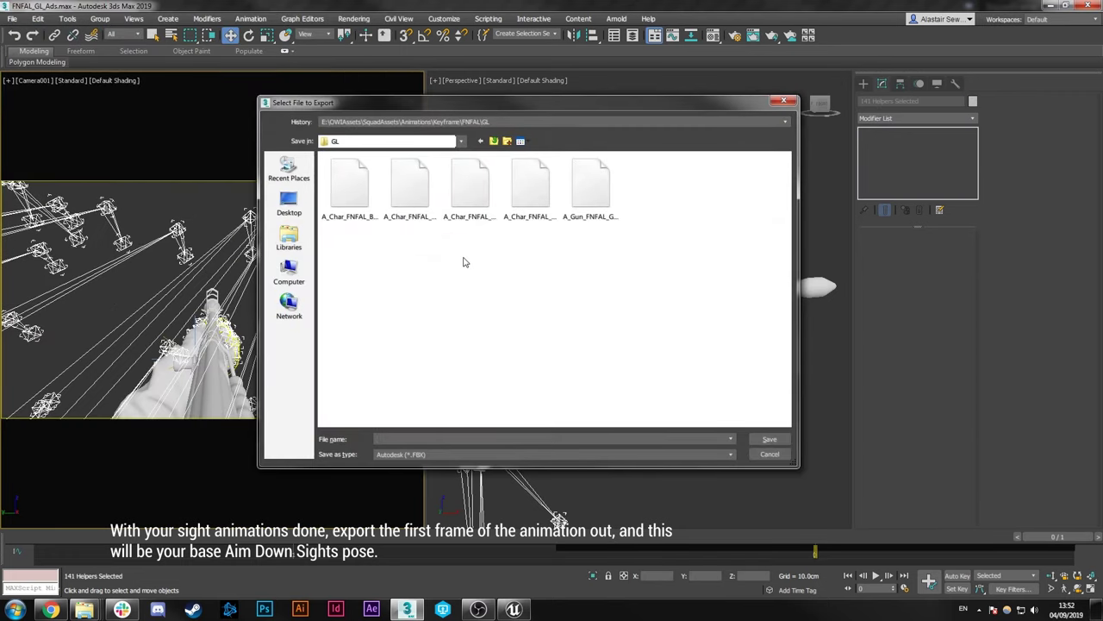
click(520, 140)
click(507, 213)
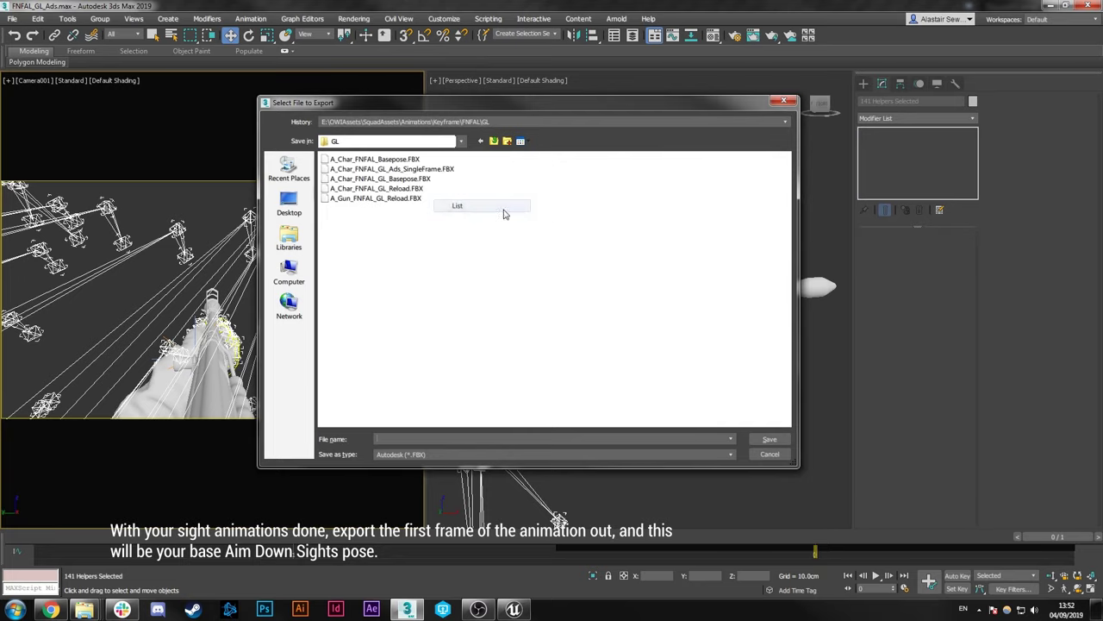
click(410, 170)
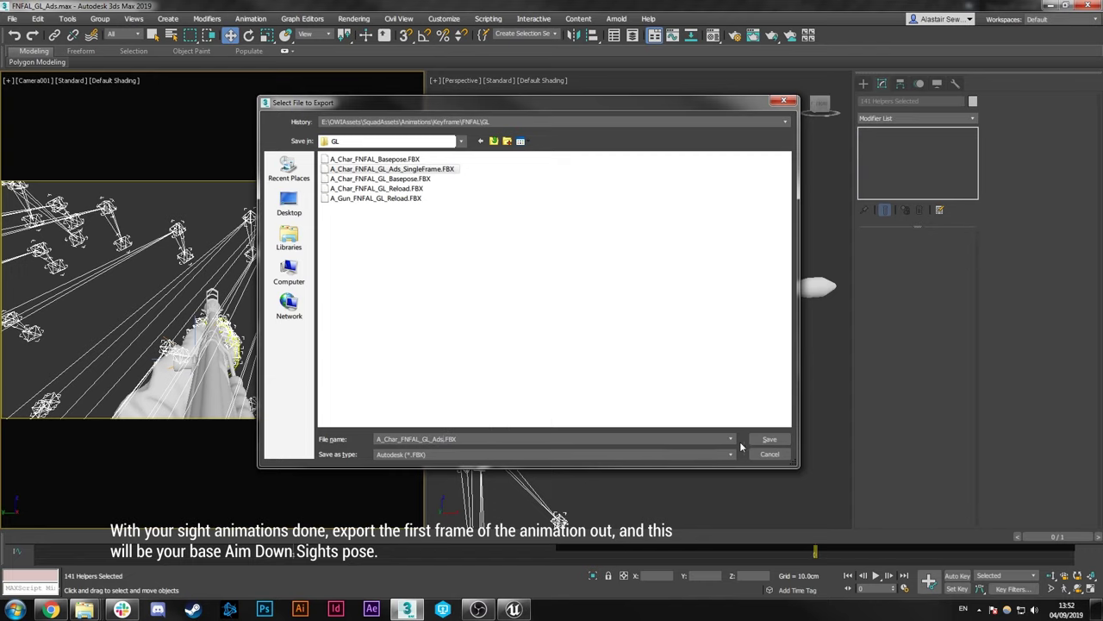
click(769, 438)
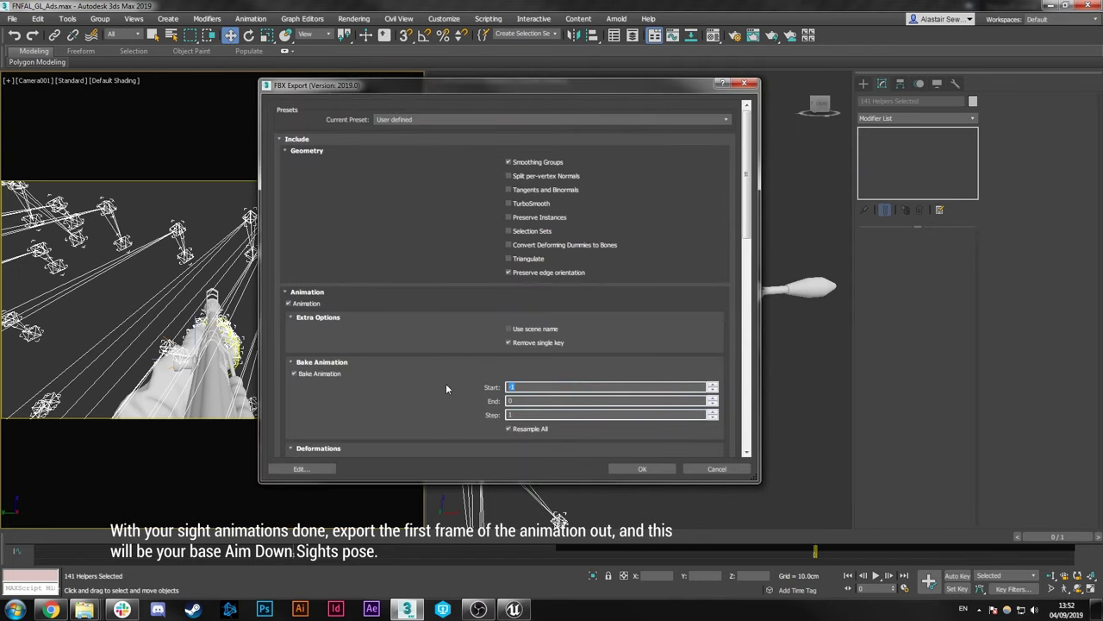
click(638, 468)
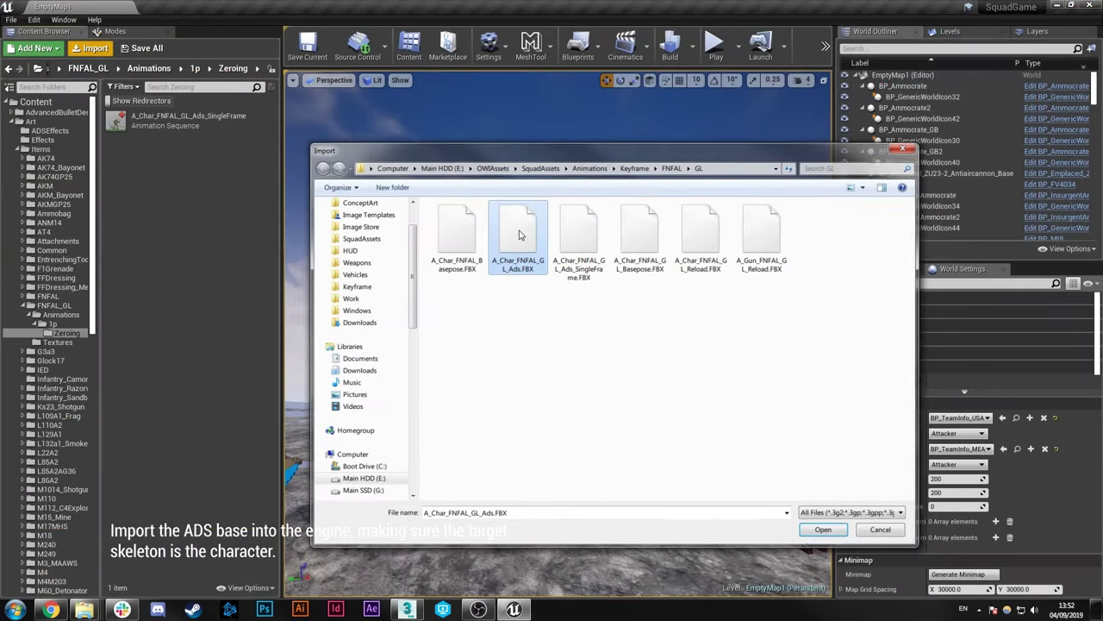
Step: In Unreal Editor, import A_Char_FNFAL_GL_Ads.FBX into the Zeroing folder on the TEST_US_Soldier character skeleton and save the asset
double_click(519, 234)
click(612, 164)
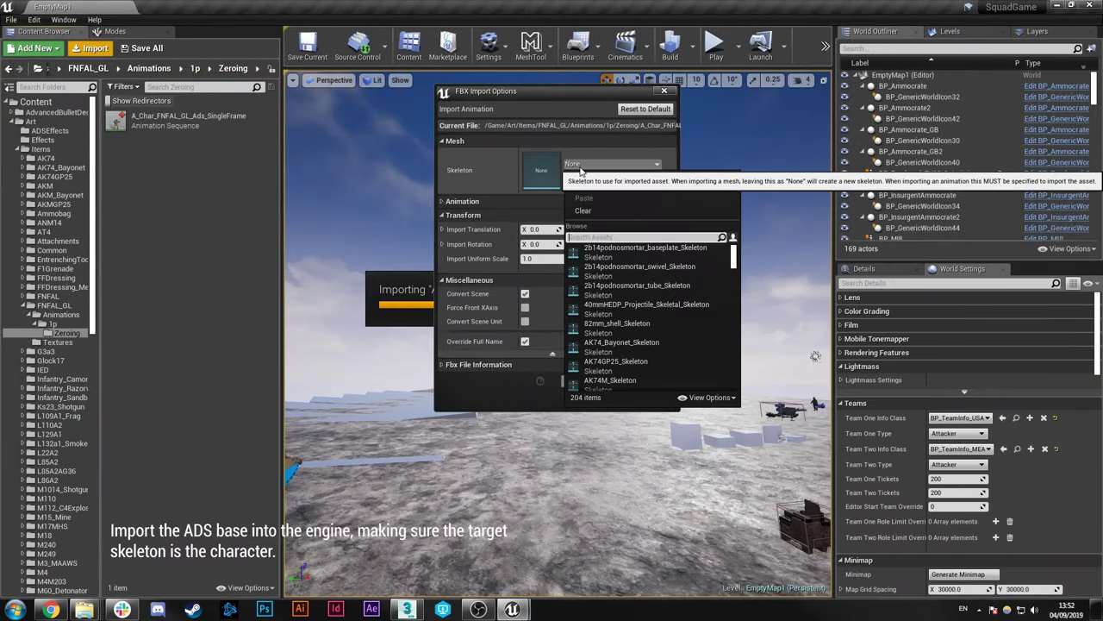
text(test)
click(638, 248)
click(569, 380)
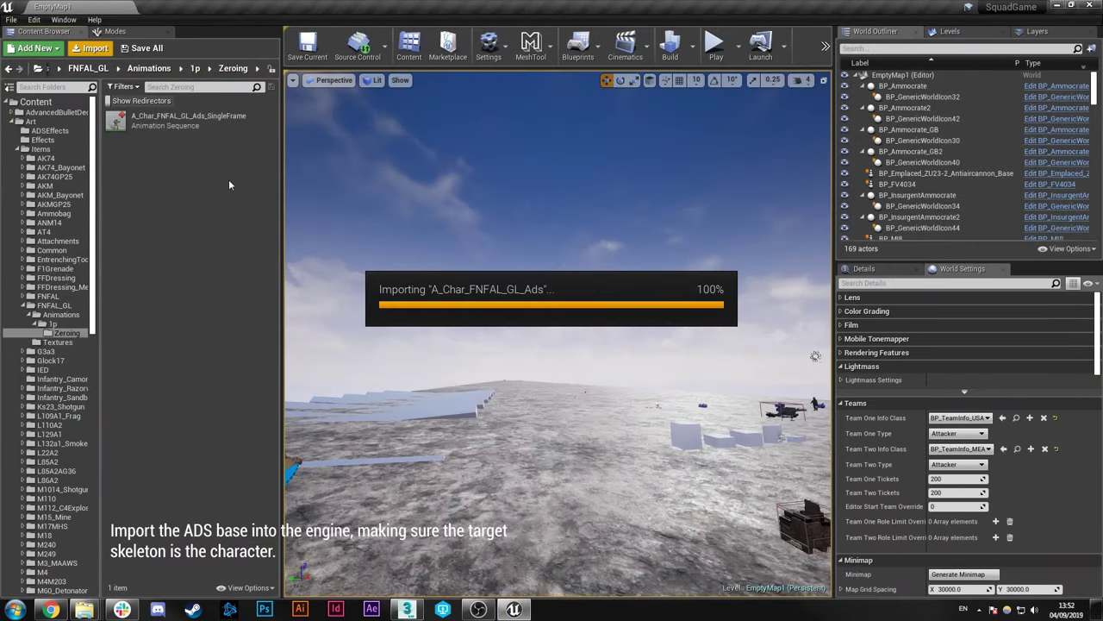
right_click(184, 126)
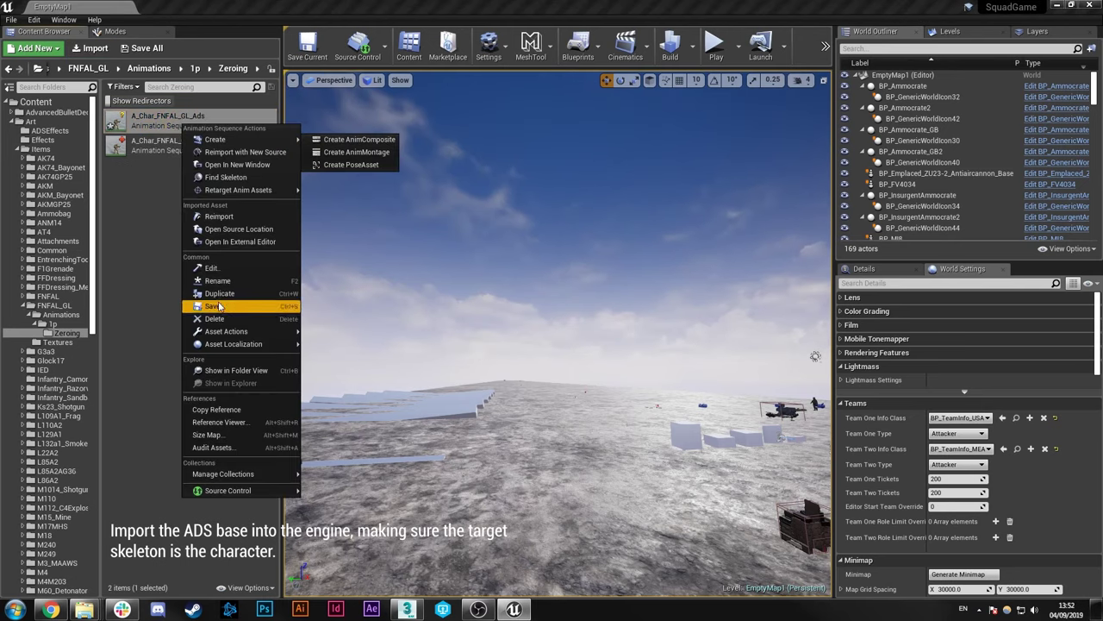
click(218, 305)
Step: Open the imported A_Char_FNFAL_GL_Ads animation to check its pose and single-frame timeline, and return to the level editor
double_click(168, 120)
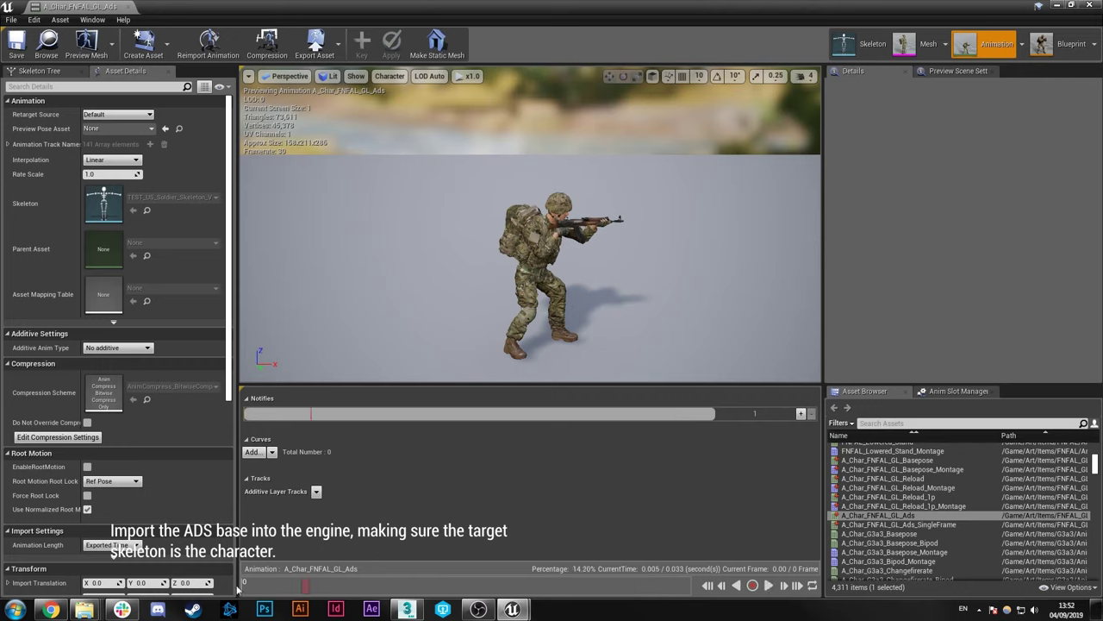
right_click(452, 582)
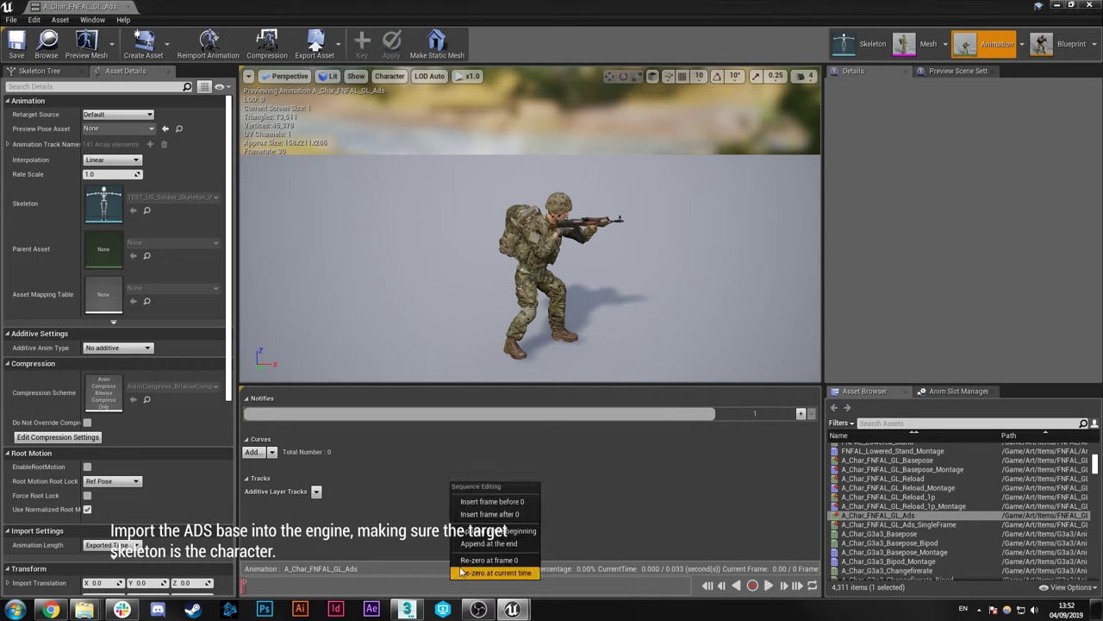
click(398, 589)
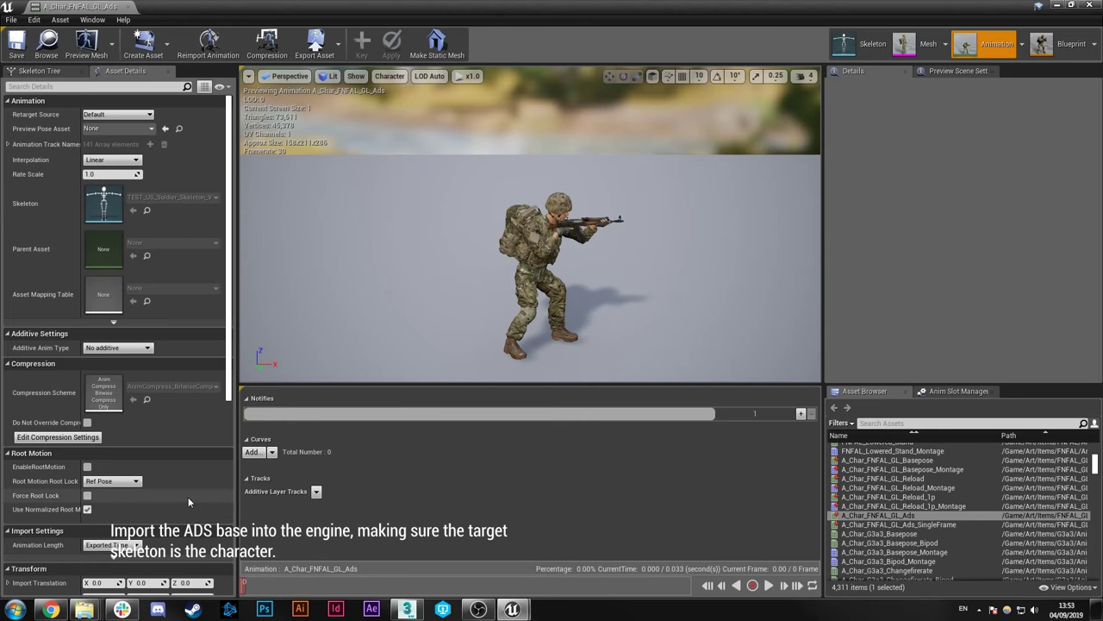
drag(94, 6, 248, 5)
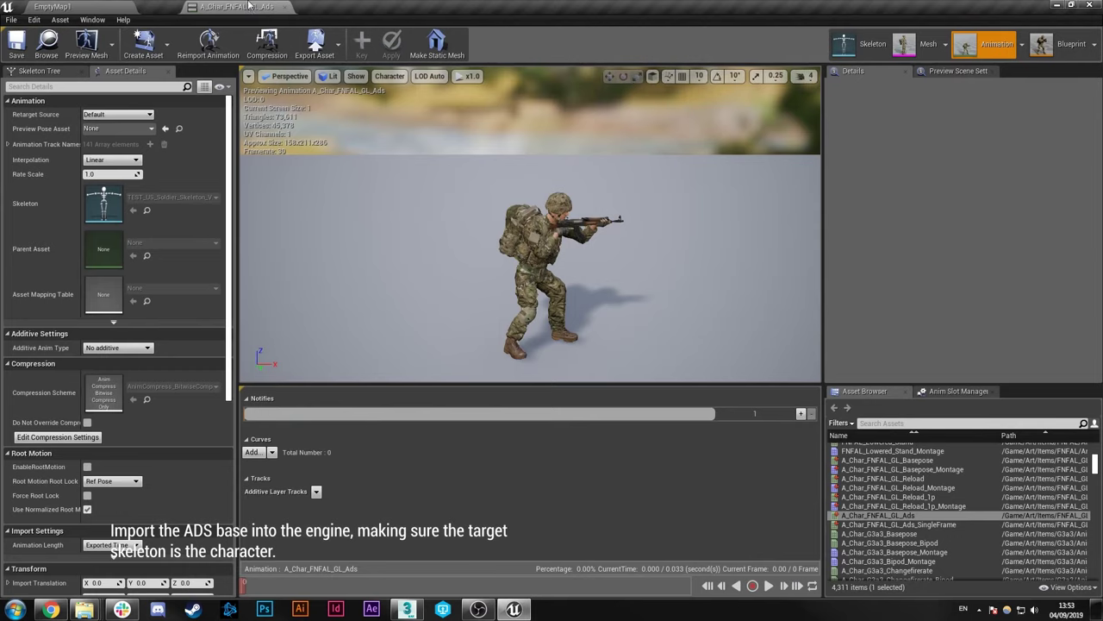
click(86, 7)
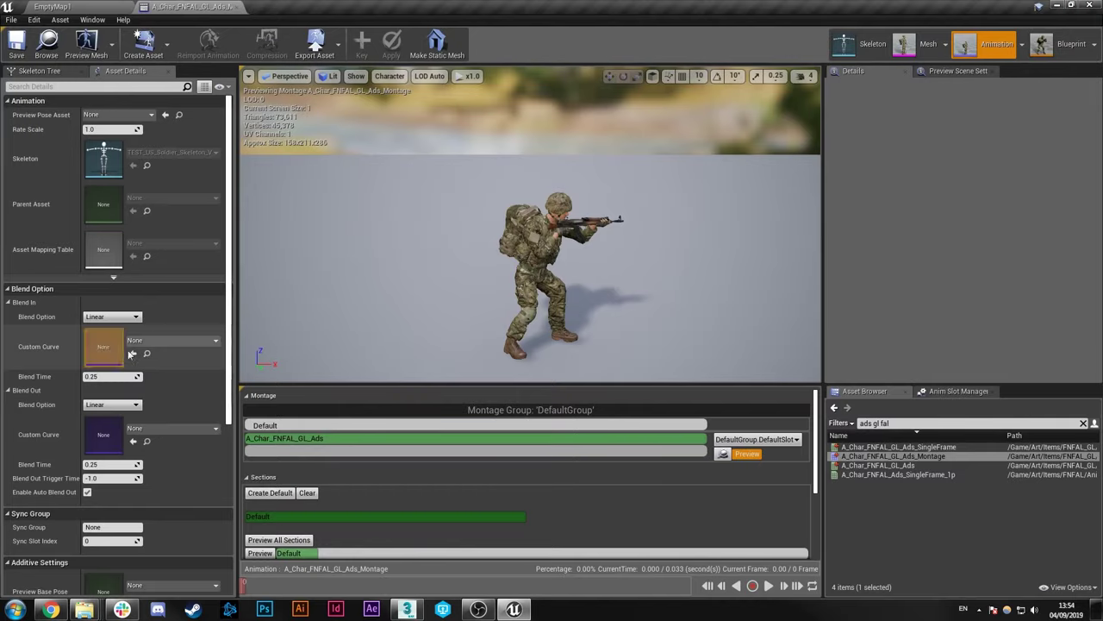
Step: Set both the Blend In and Blend Out options of the A_Char_FNFAL_GL_Ads montage to Hermite Cubic
click(104, 114)
click(284, 165)
click(265, 316)
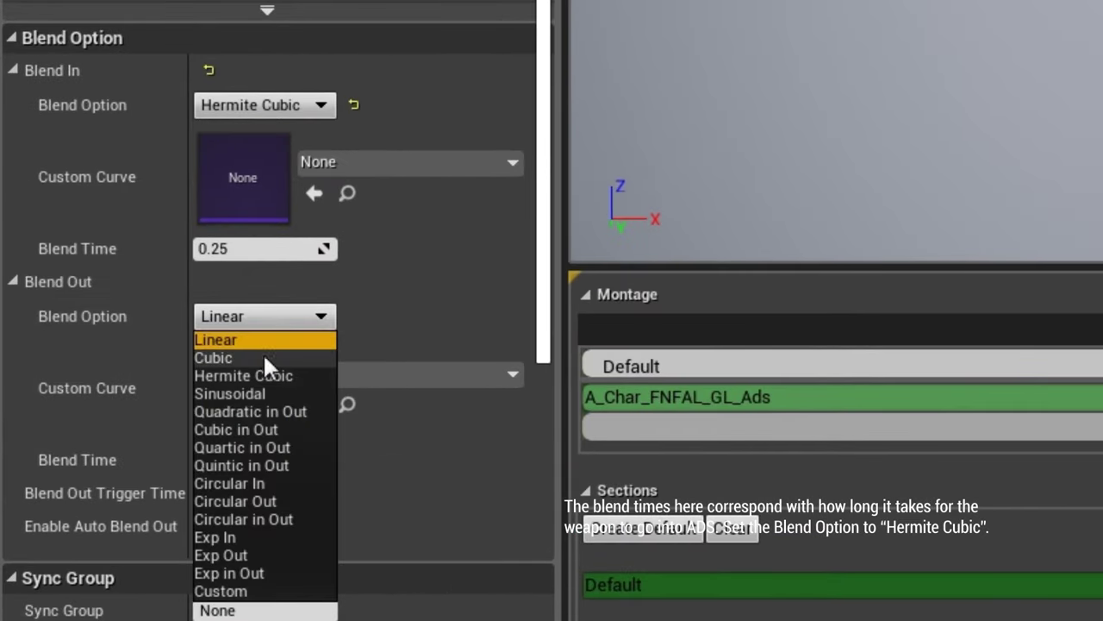
click(250, 371)
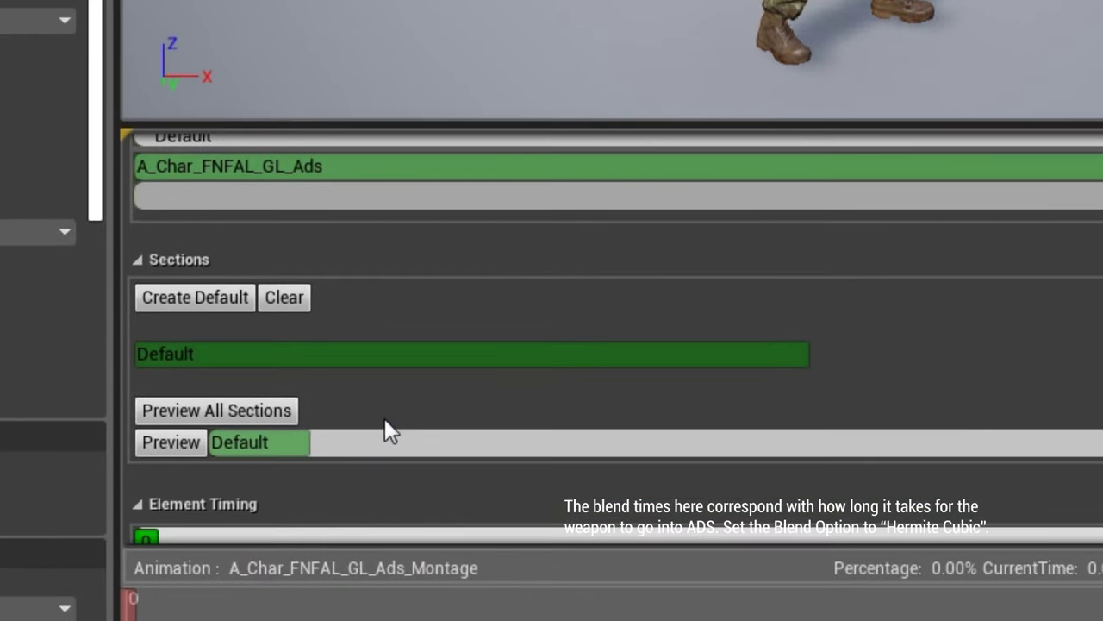
Step: Make the montage's Default section loop and add a MontagePause notify at the start of its notify track
click(284, 442)
click(275, 442)
scroll(335, 468, down, 1)
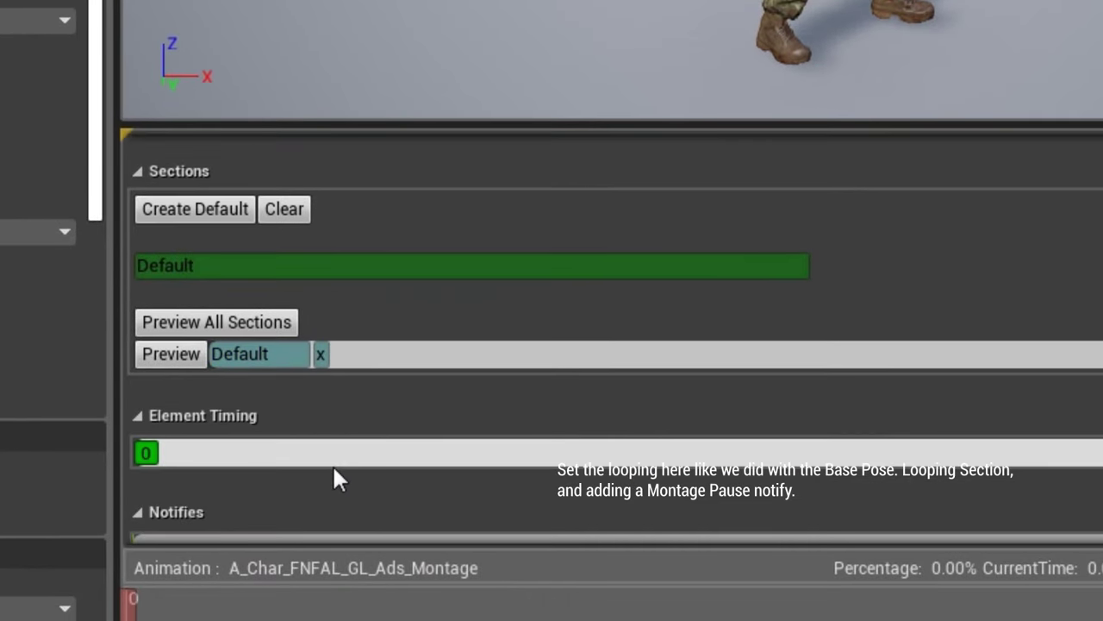
scroll(628, 470, down, 3)
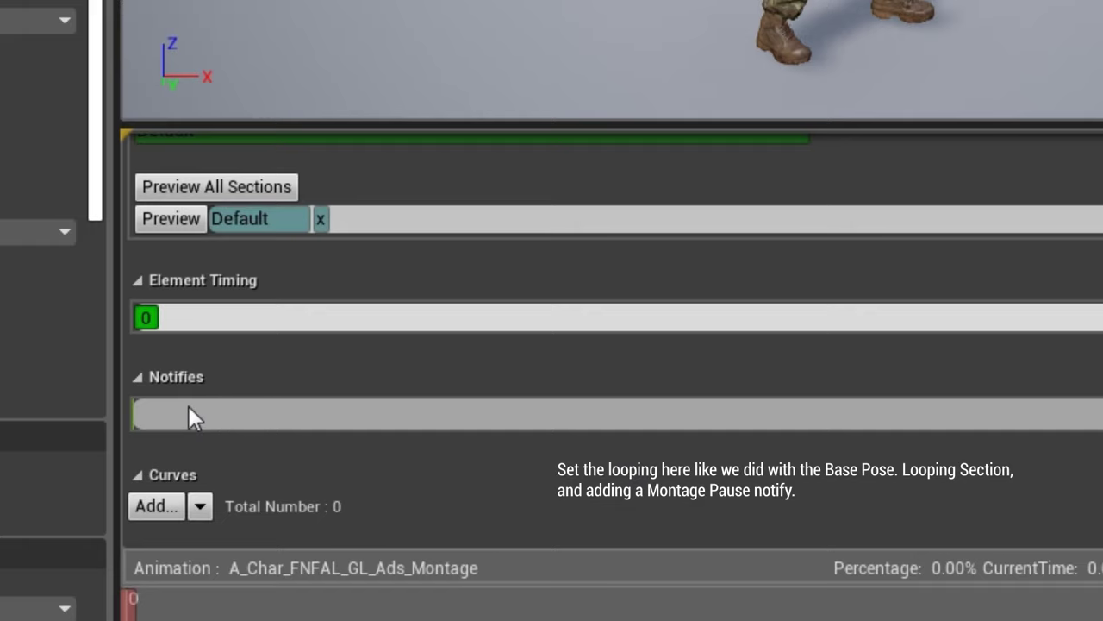
right_click(147, 419)
mouse_move(203, 446)
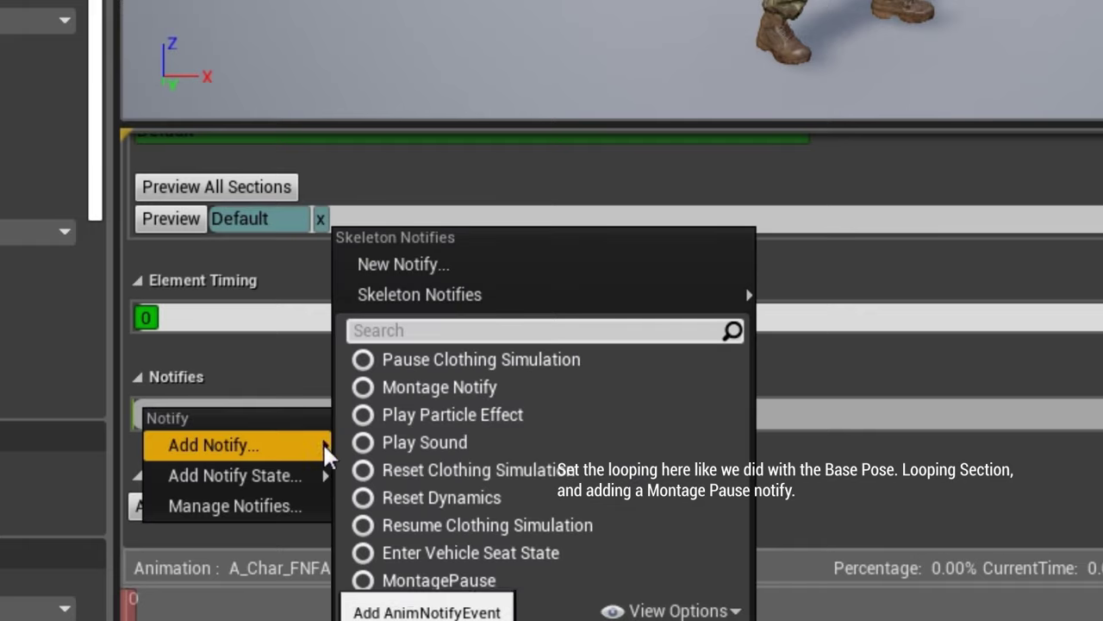
click(439, 578)
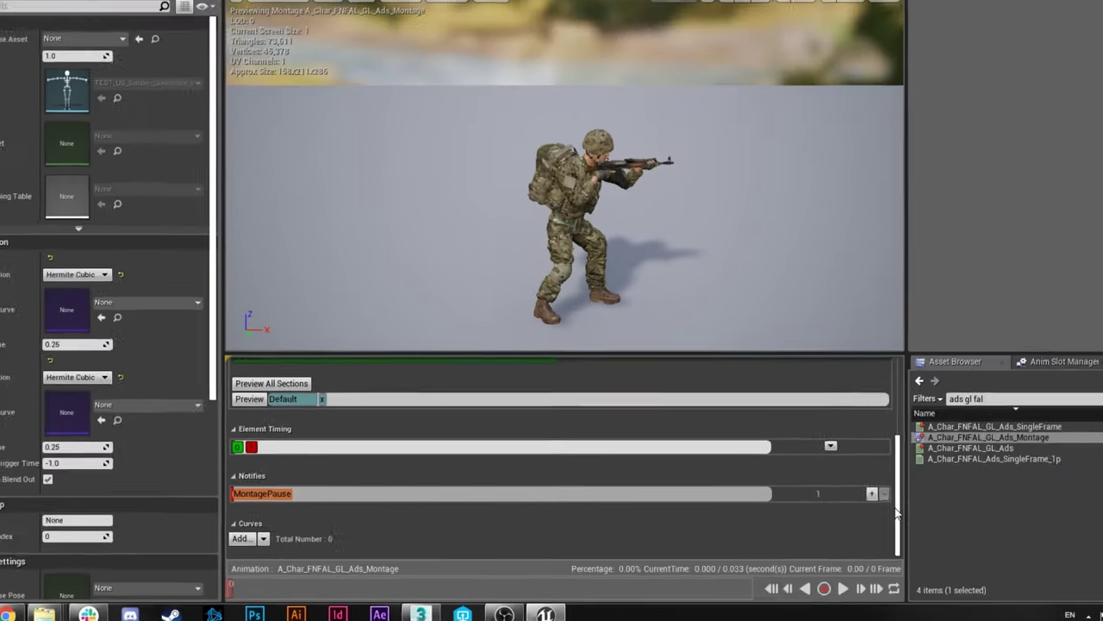
Step: Assign the montage's animation track to the AdditiveAnimGroup4.AimDownSights slot
scroll(526, 474, up, 2)
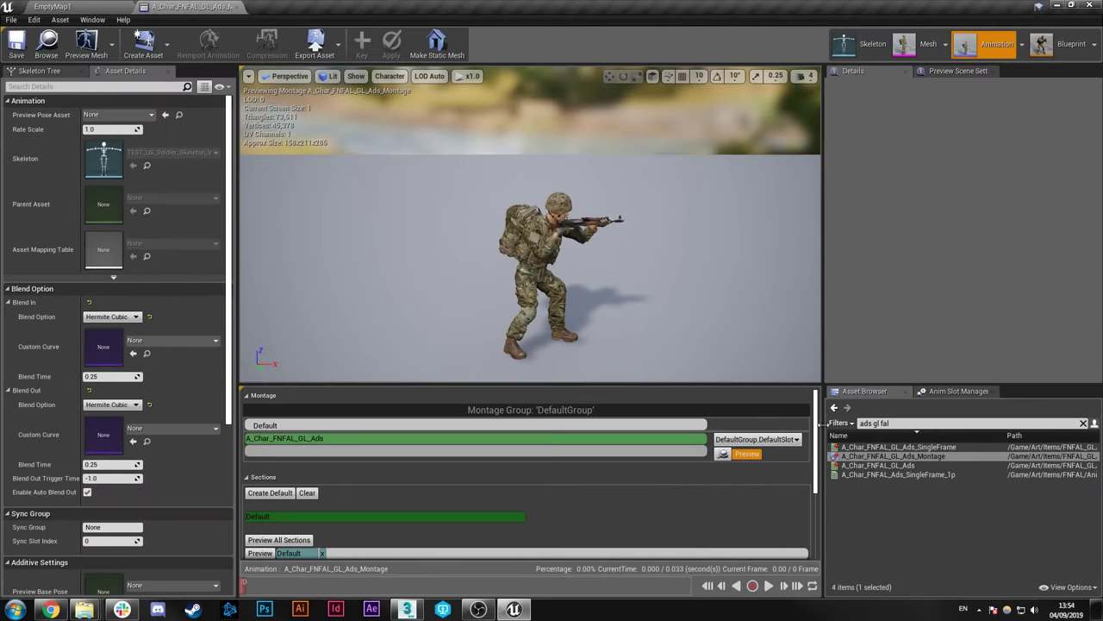
click(791, 439)
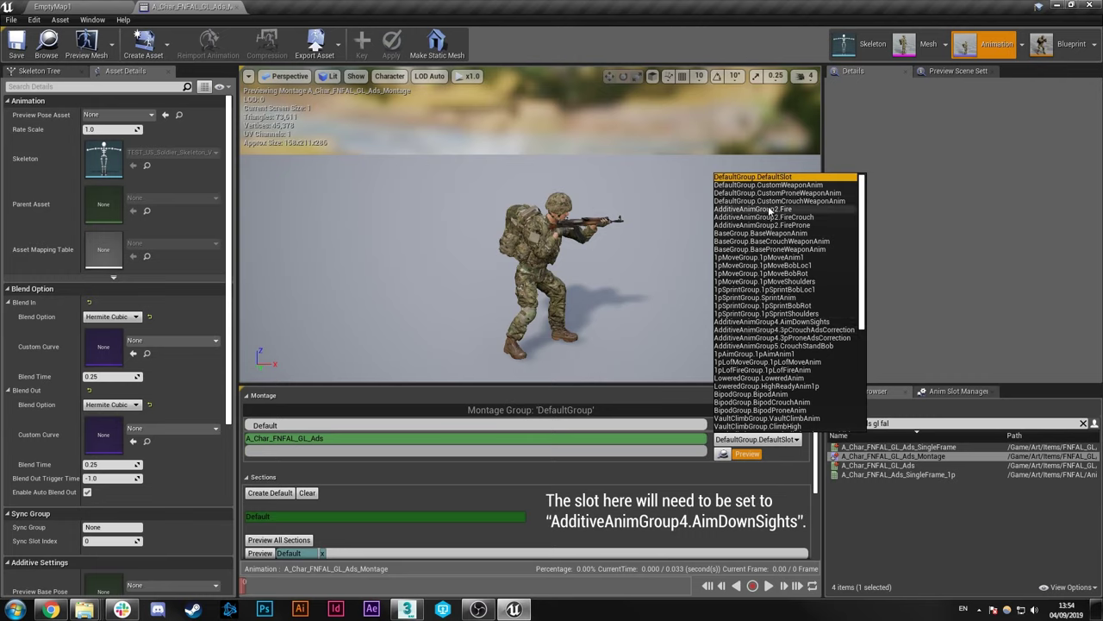
scroll(768, 272, down, 4)
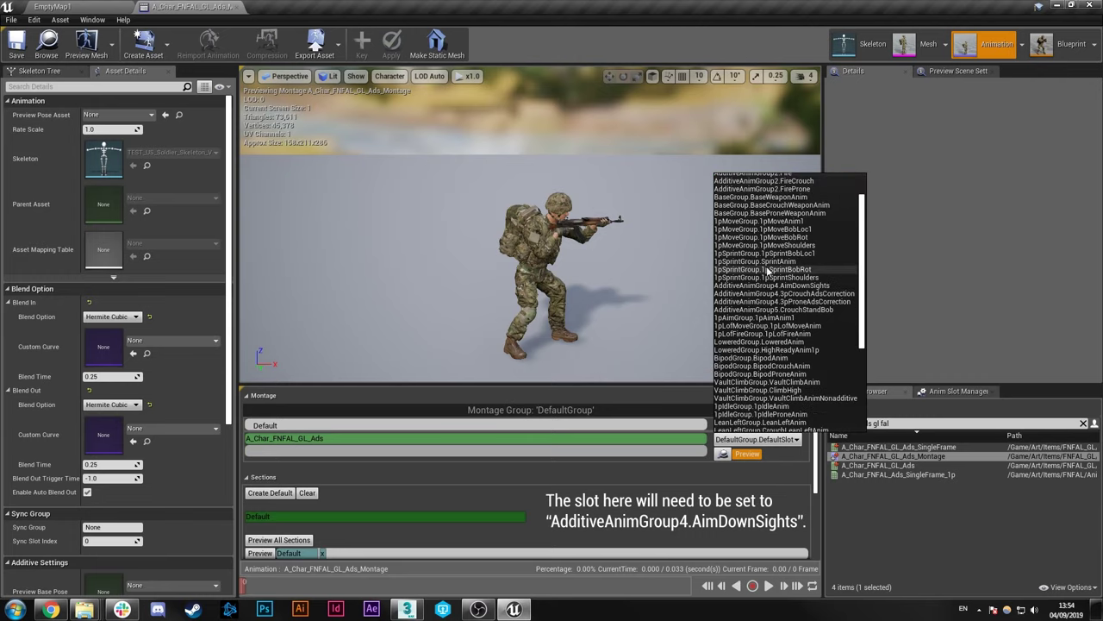
scroll(768, 272, down, 3)
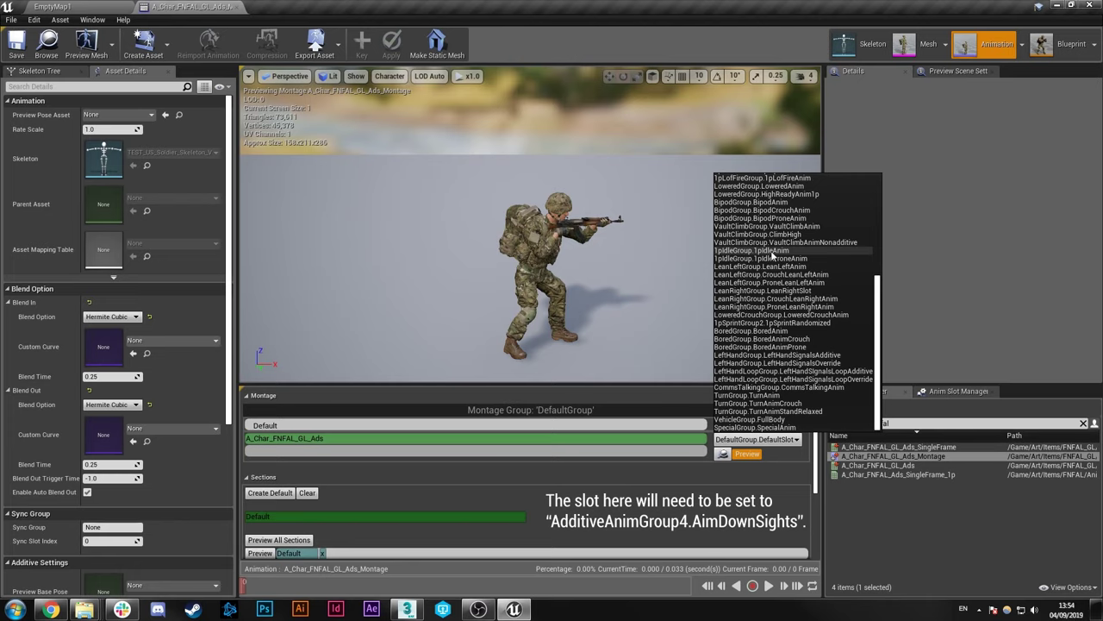
scroll(773, 269, up, 2)
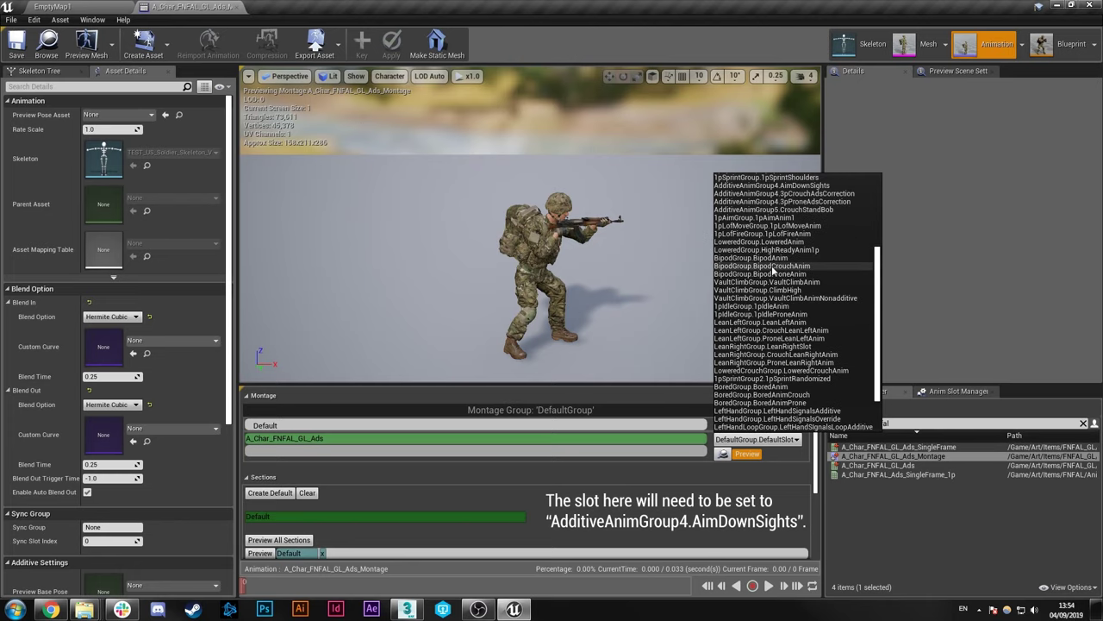
scroll(773, 268, up, 1)
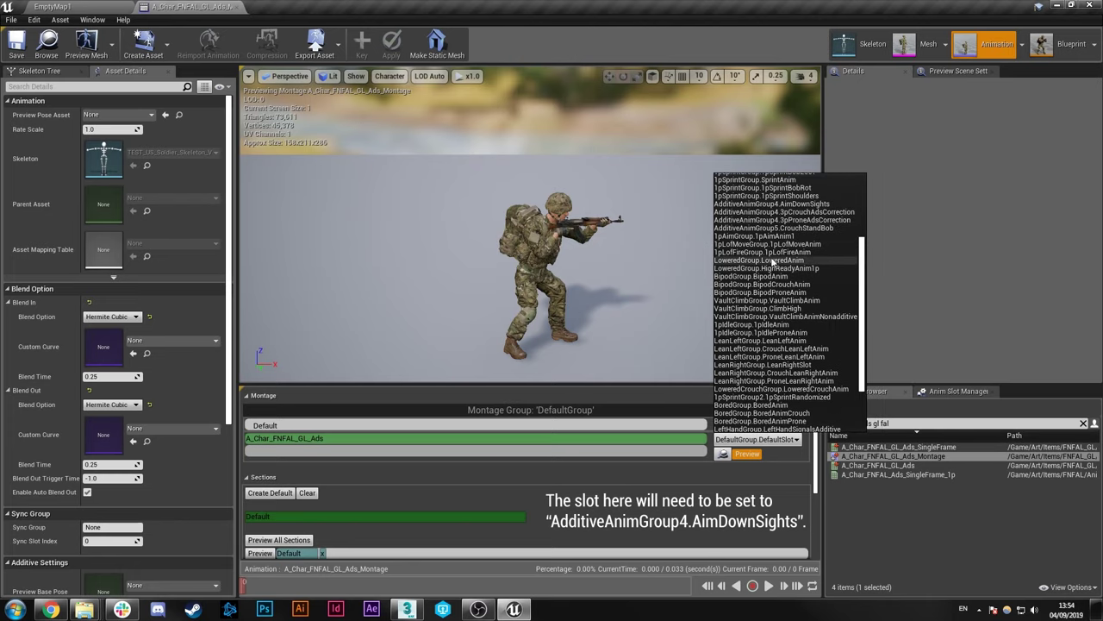
scroll(773, 262, up, 1)
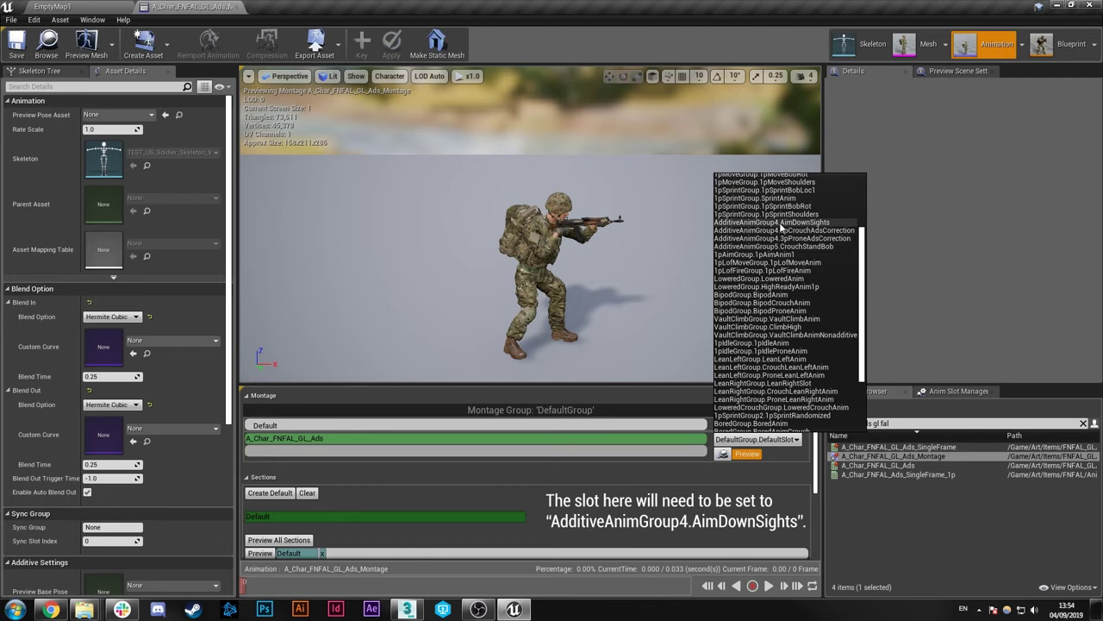
click(780, 222)
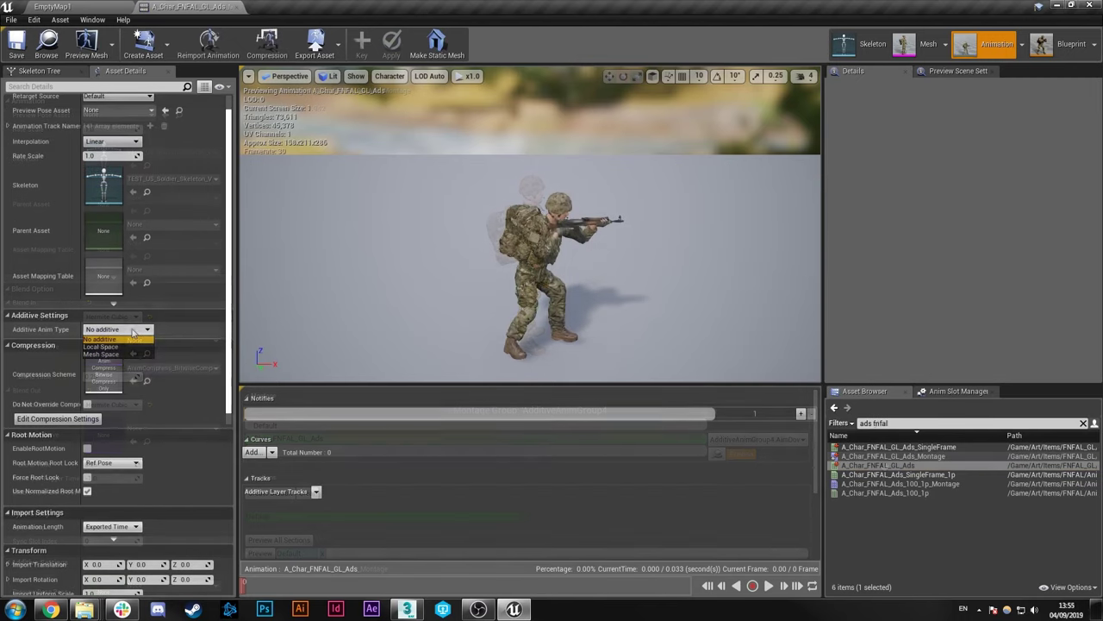
Step: Set the ADS animation's additive type to Local Space, using the selected animation A_Char_FNFAL_GL_Basepose as its base pose
click(112, 357)
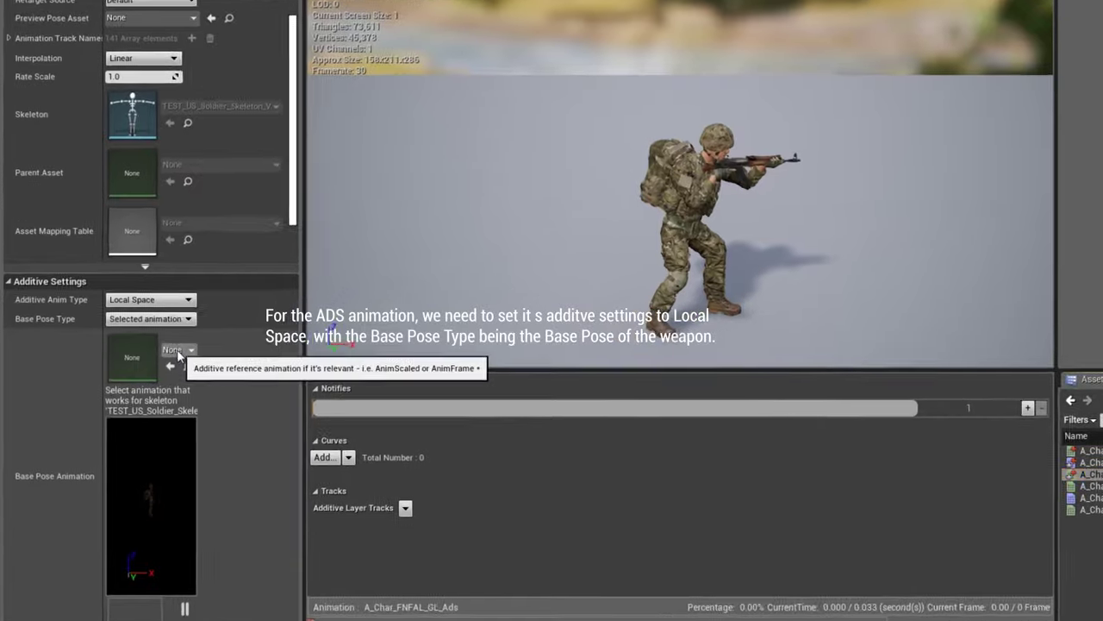
click(148, 368)
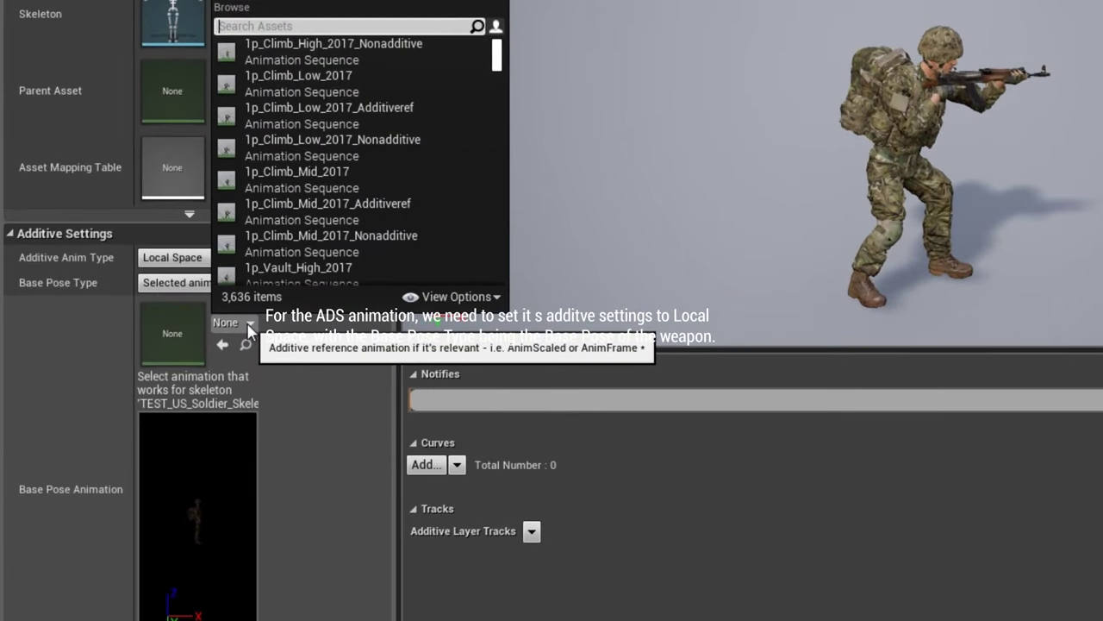
text(fal basepose)
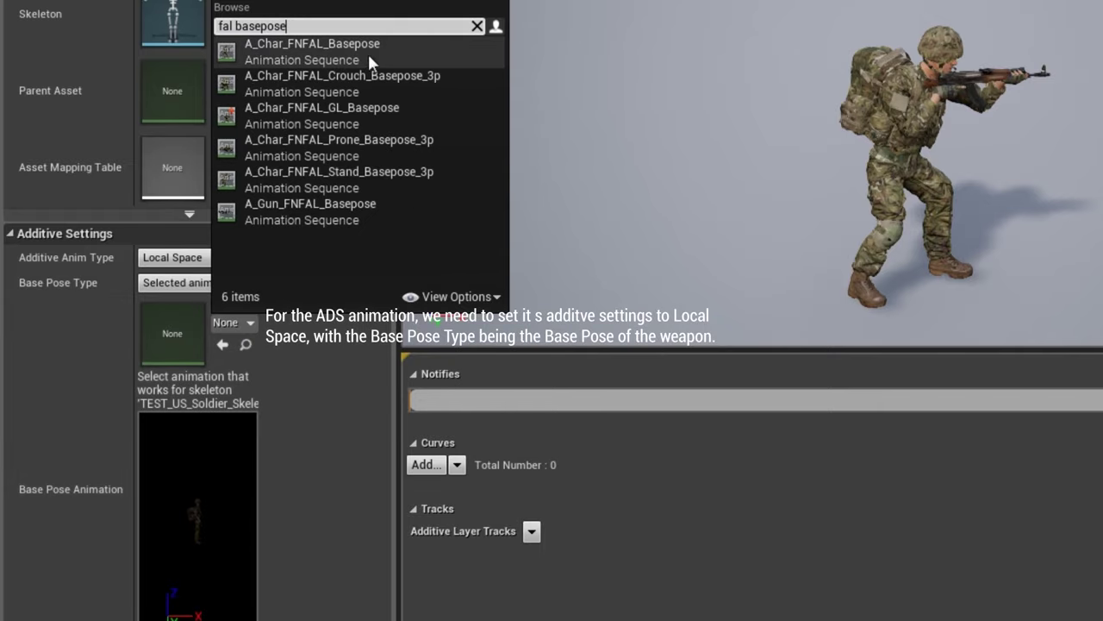
click(380, 119)
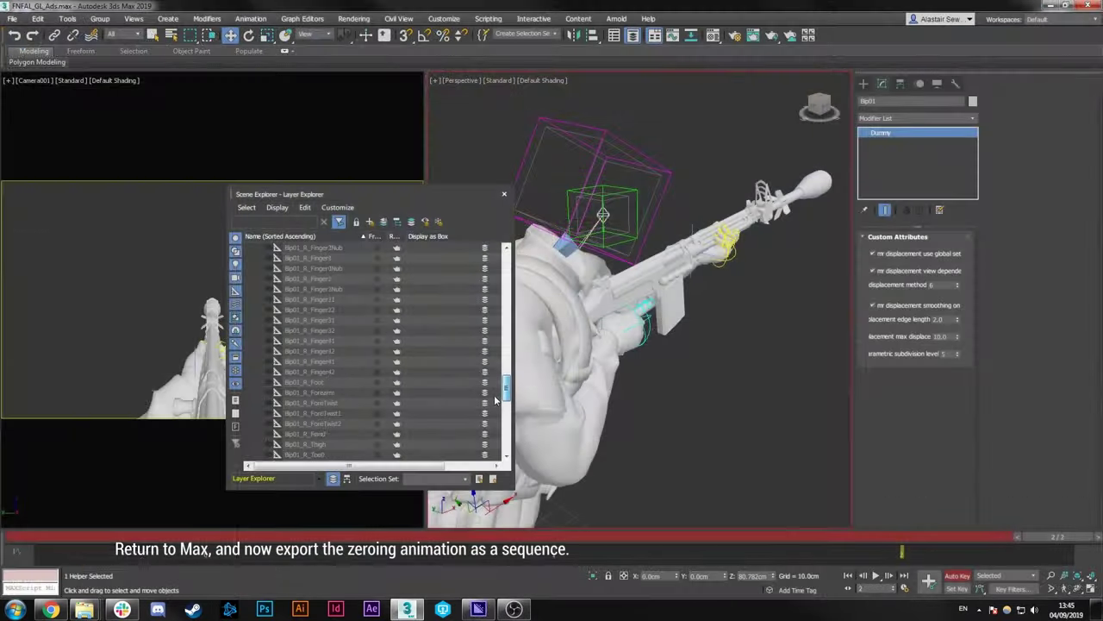
Step: In 3ds Max, unhide all the skeleton helpers from Bip01 through Root using the Layer Explorer, and clear the selection
scroll(489, 457, down, 3)
shift+click(294, 402)
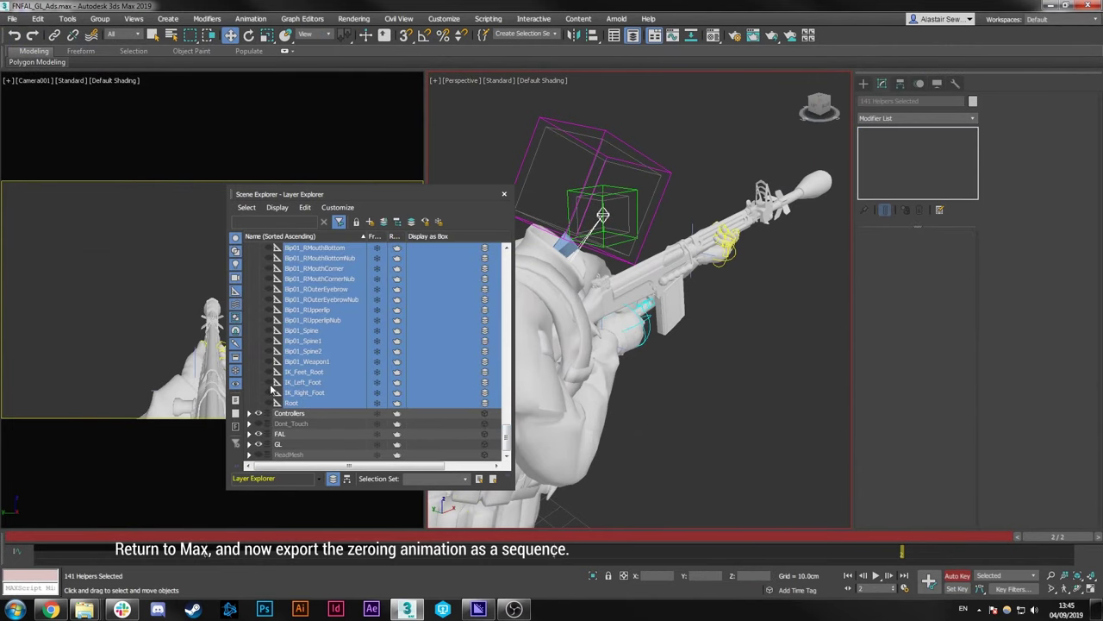
click(268, 383)
click(504, 193)
click(659, 384)
Step: Select the Root helper together with its entire child hierarchy from the scene's object list
key(h)
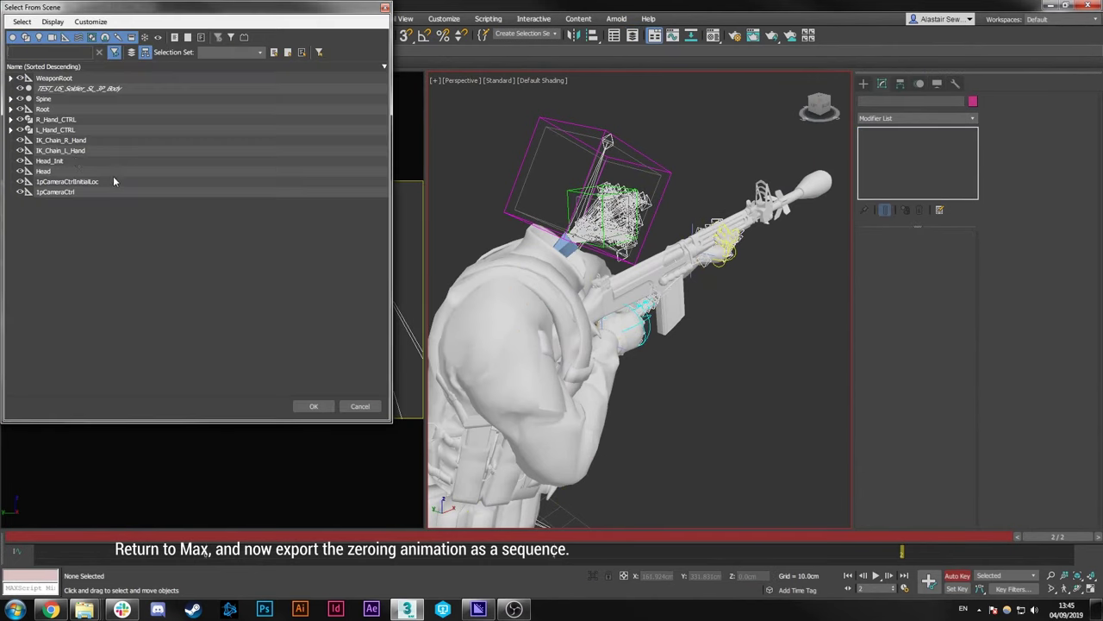
click(11, 110)
click(53, 112)
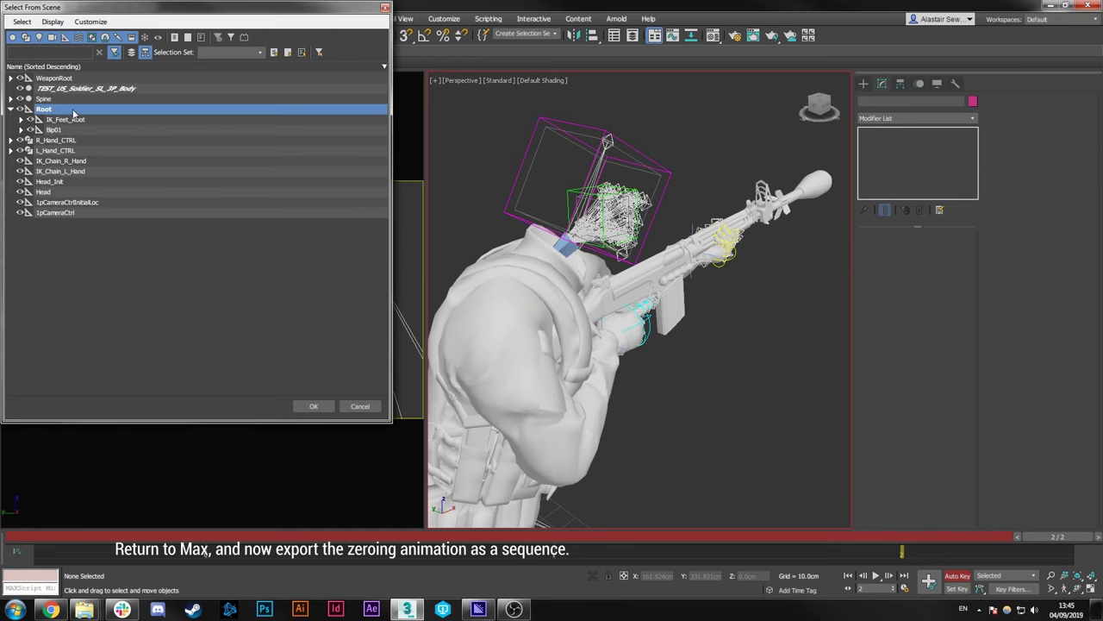
double_click(96, 115)
key(Return)
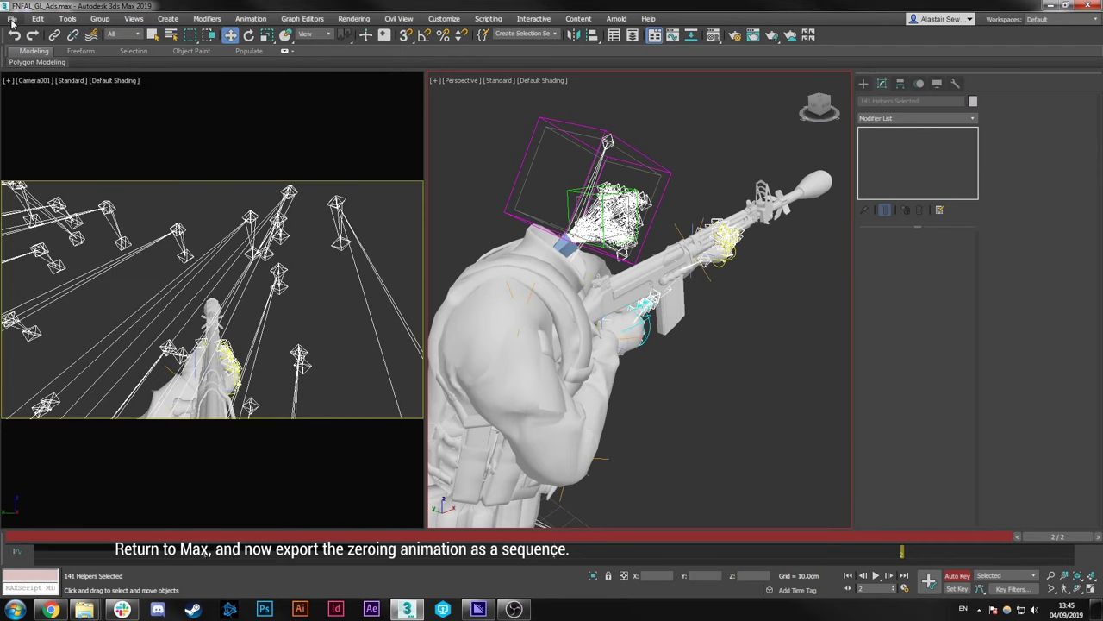
Step: Export the selected skeleton helpers as A_Char_FNFAL_GL_Ads_SingleFrame.FBX into the FNFAL\GL animation folder
click(11, 19)
mouse_move(95, 177)
click(144, 212)
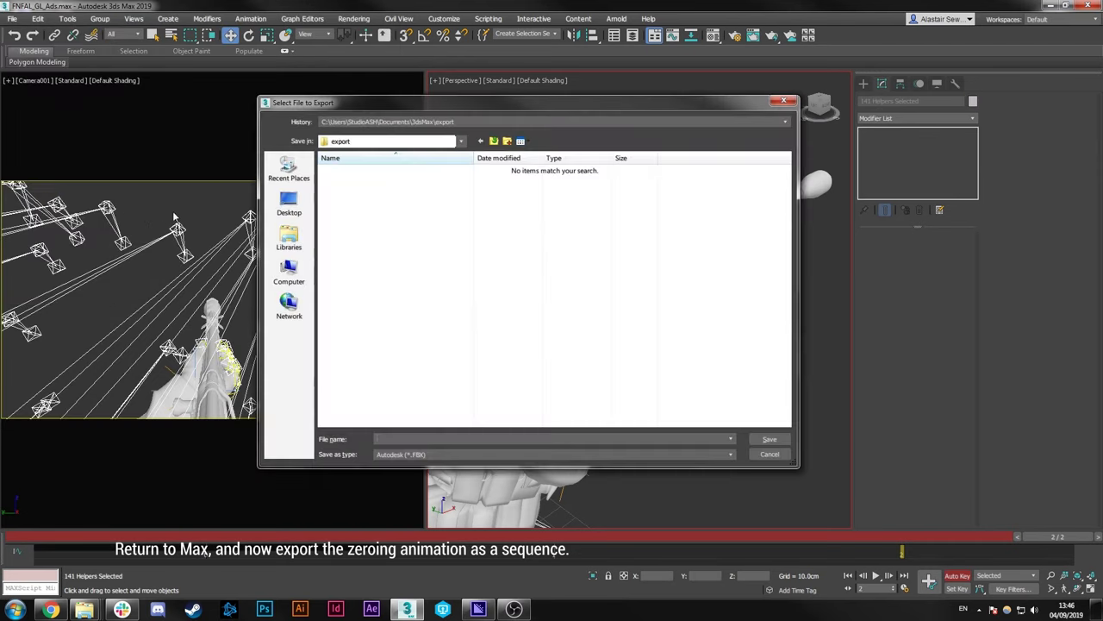
click(784, 121)
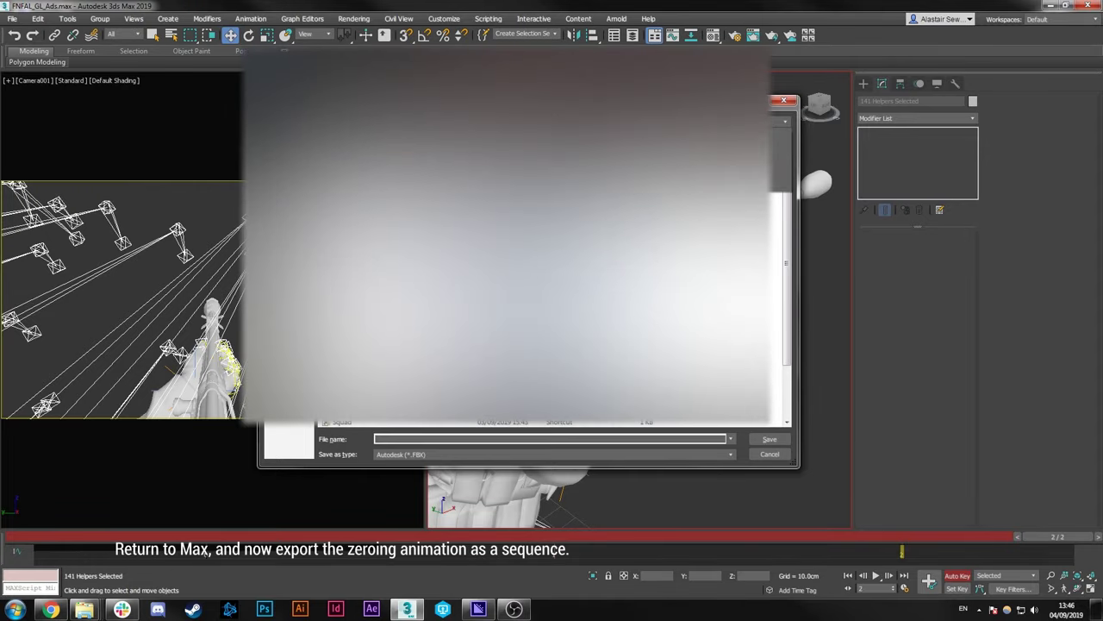
click(779, 135)
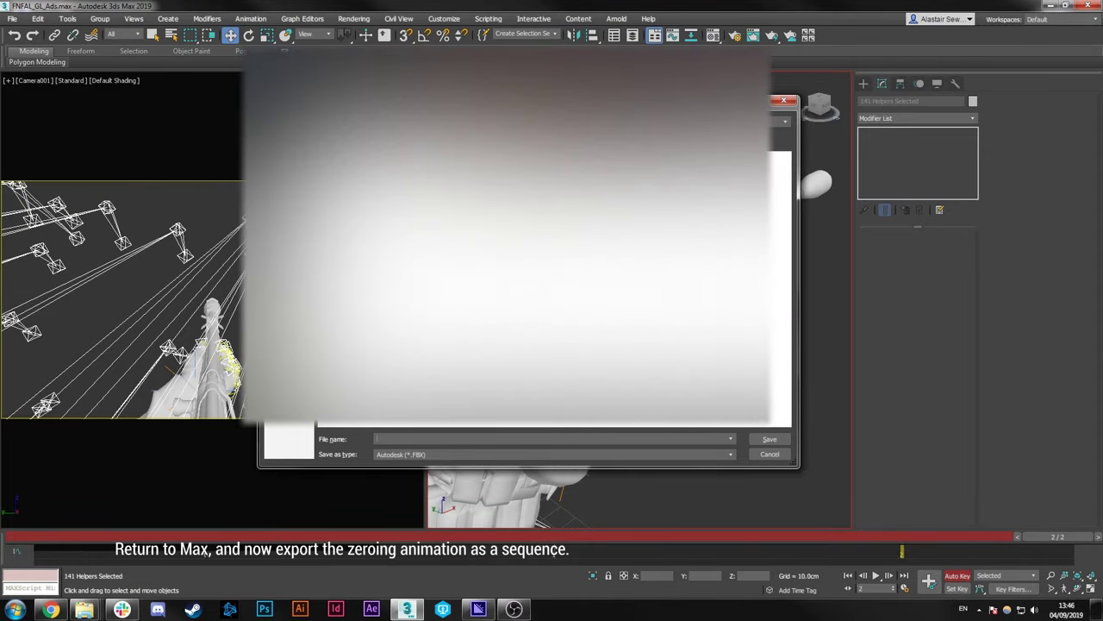
click(512, 215)
click(405, 211)
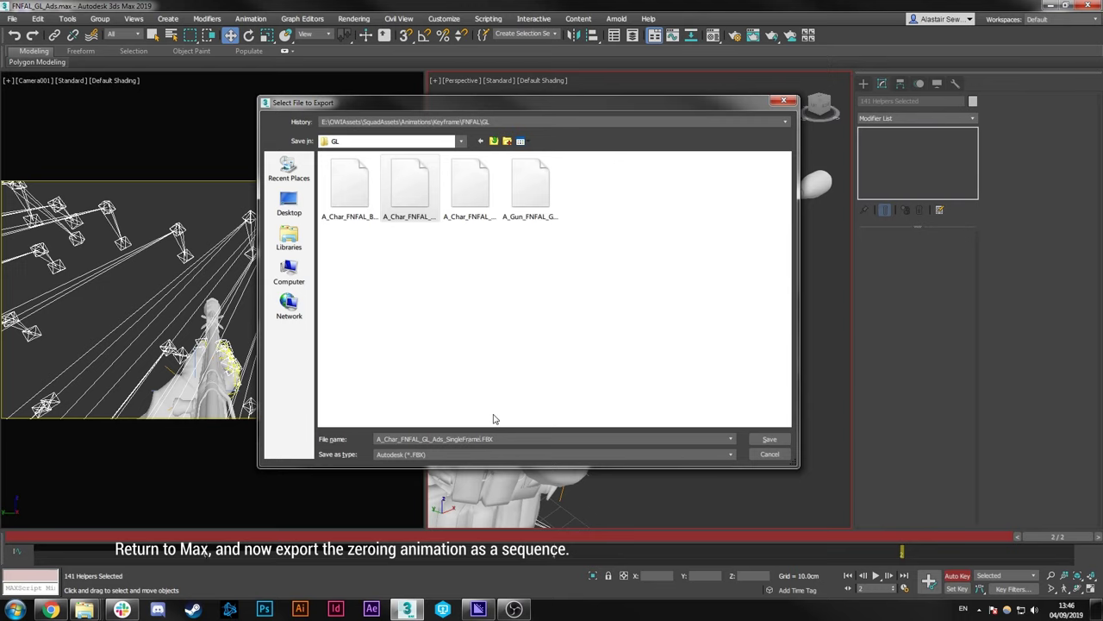
key(Return)
click(640, 469)
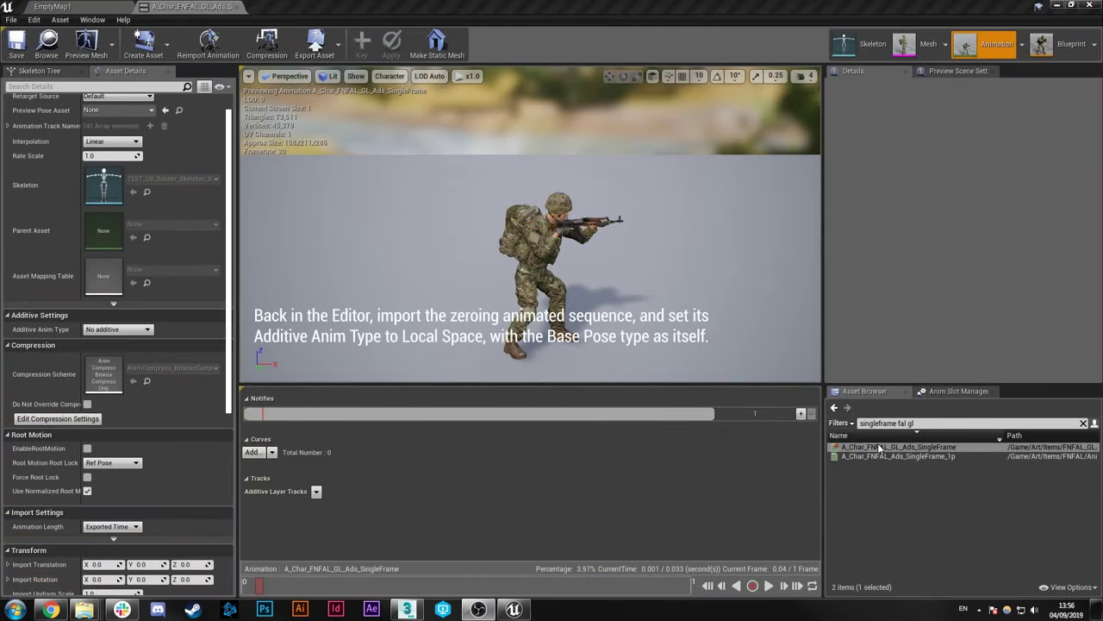
Step: In Unreal, set the zeroing sequence's additive type to Local Space, using the selected animation frame of A_Char_FNFAL_GL_Ads_SingleFrame as its base pose
click(131, 330)
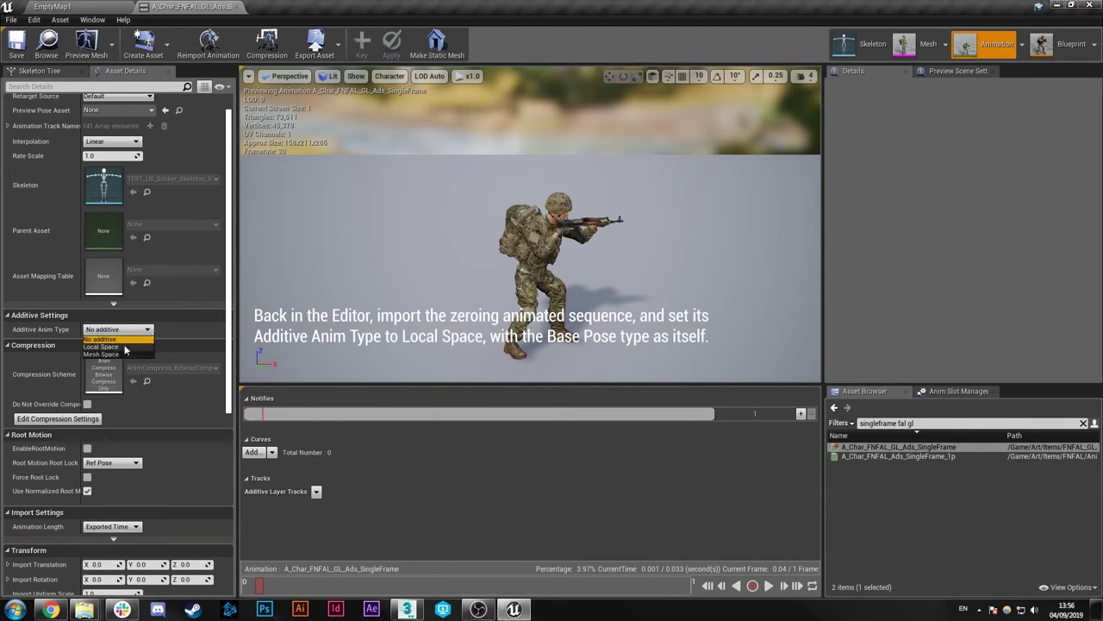
click(125, 349)
click(120, 344)
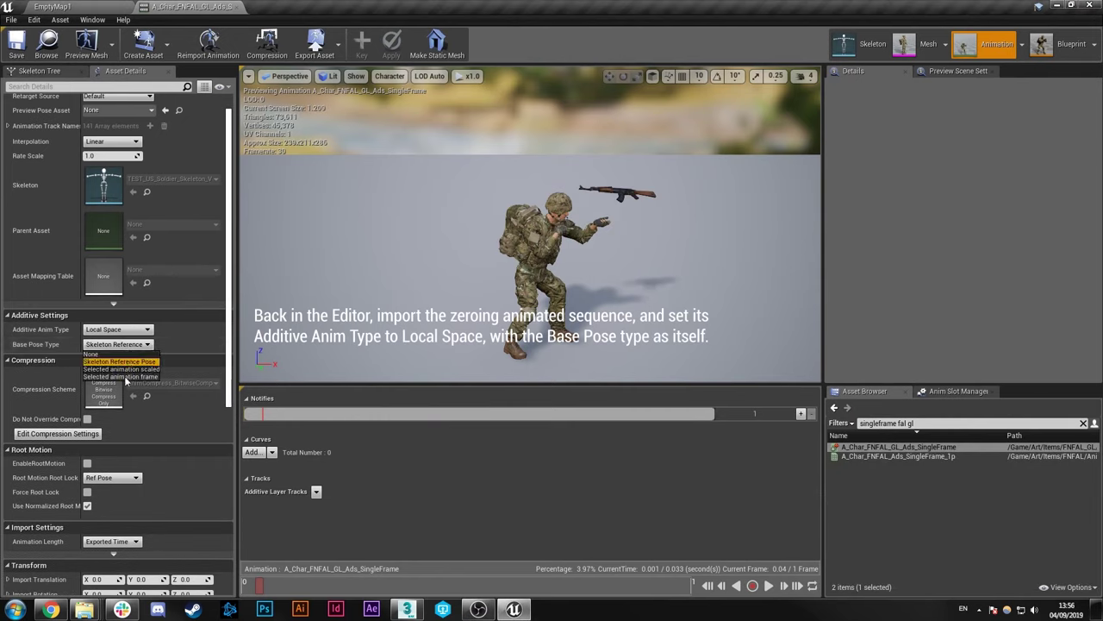
click(125, 377)
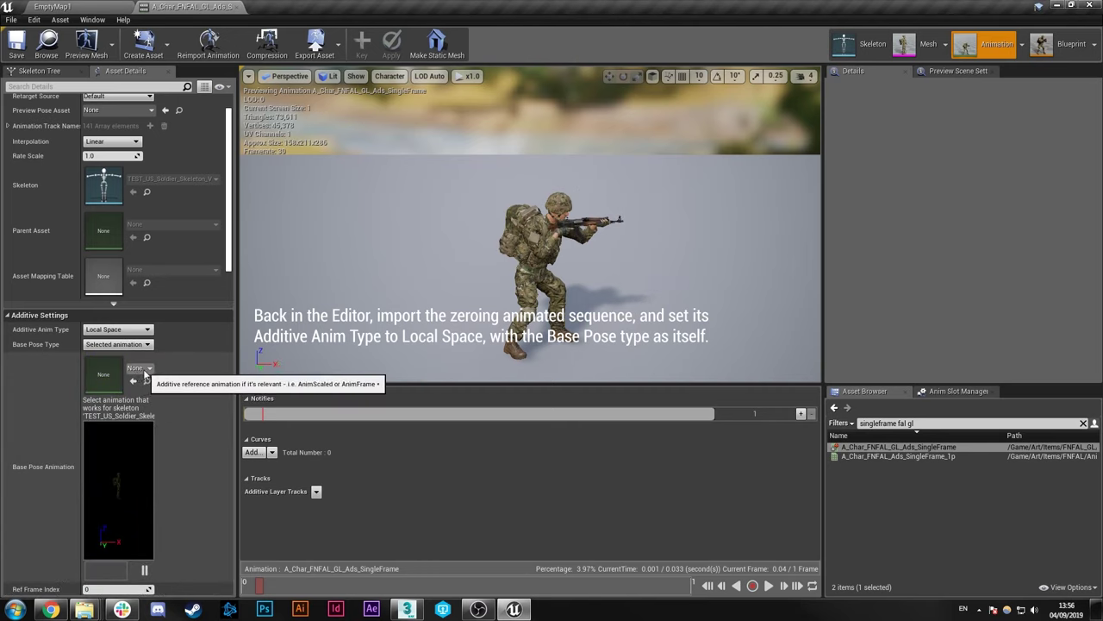
click(145, 372)
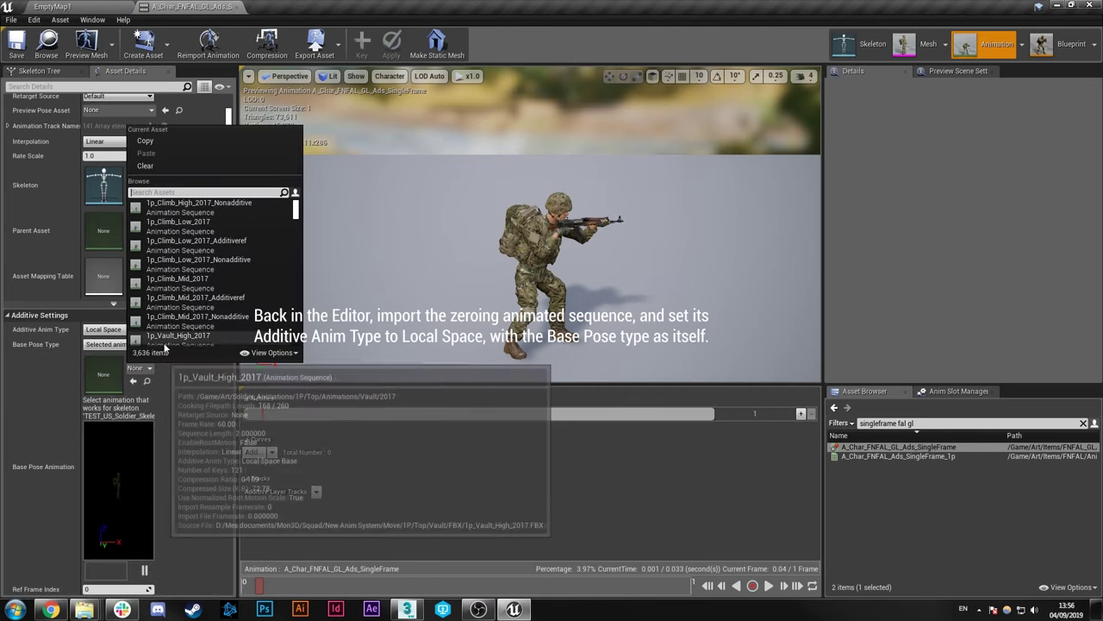
text(singleframe)
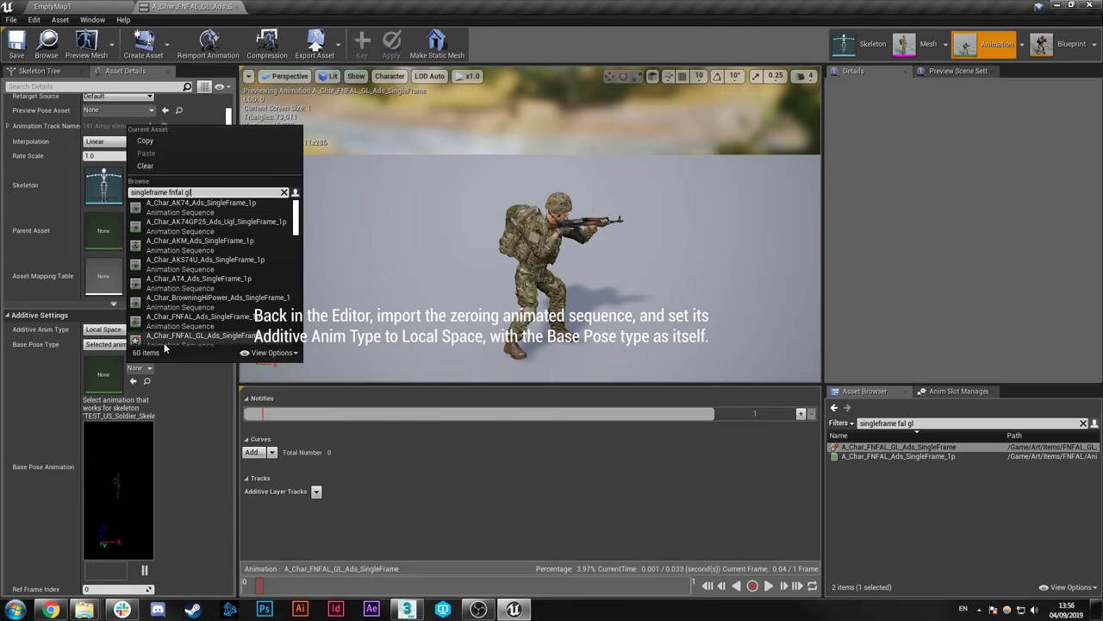
text( fnfal gl)
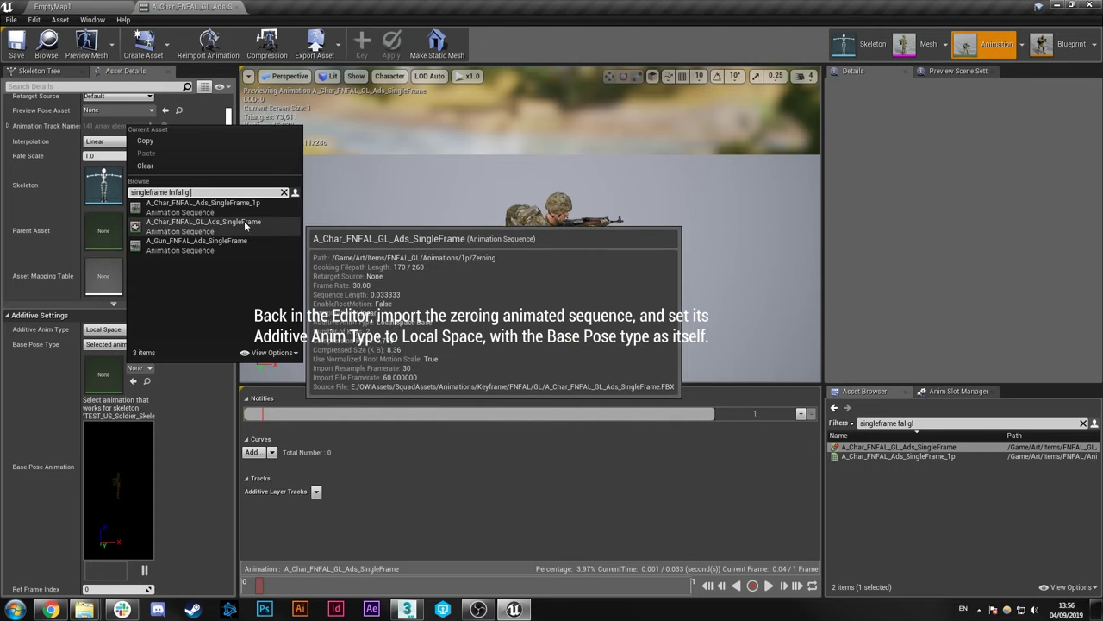
click(245, 226)
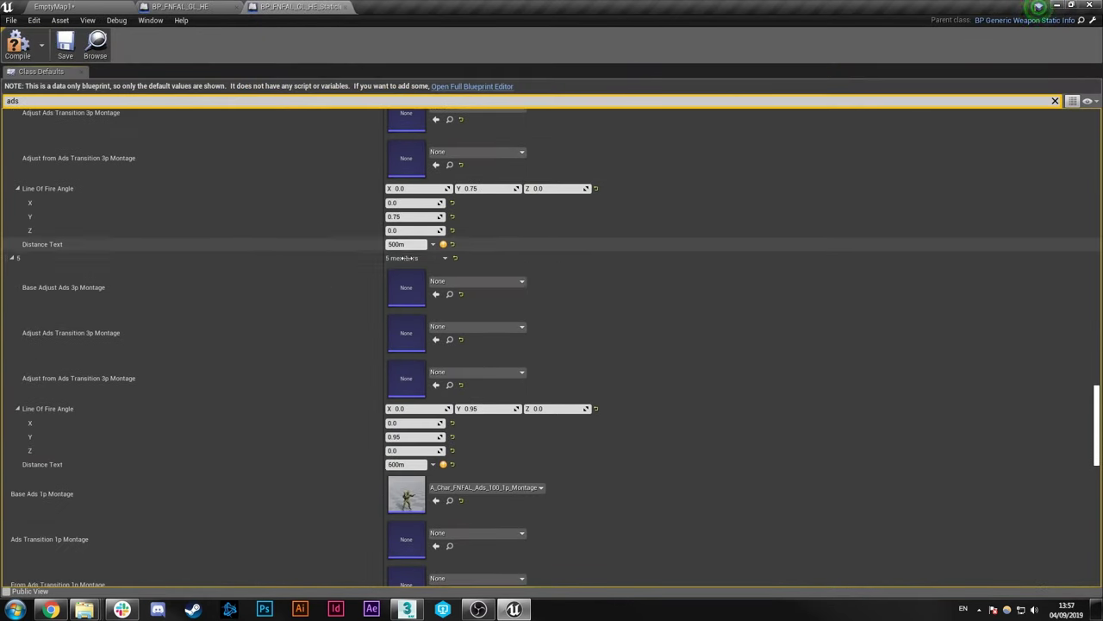
Step: In the weapon's StaticInfo, set Base Ads 1p Montage to A_Char_FNFAL_GL_Ads_Montage and Adjustable Ads Sight Item Anim to A_Char_FNFAL_GL_Ads_SingleFrame
scroll(403, 257, down, 6)
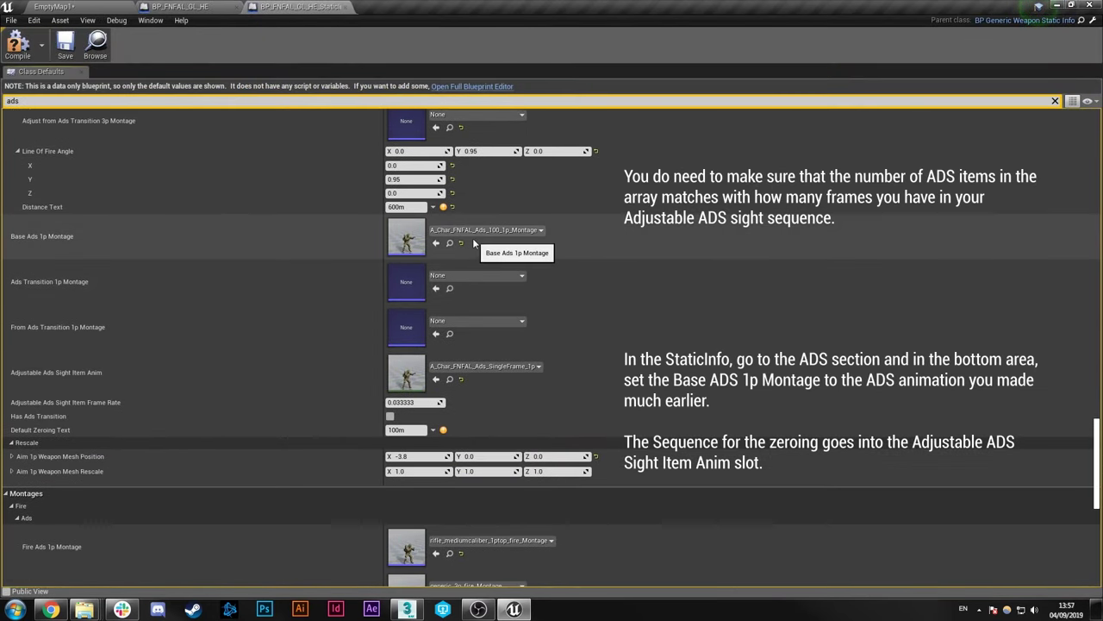
click(480, 235)
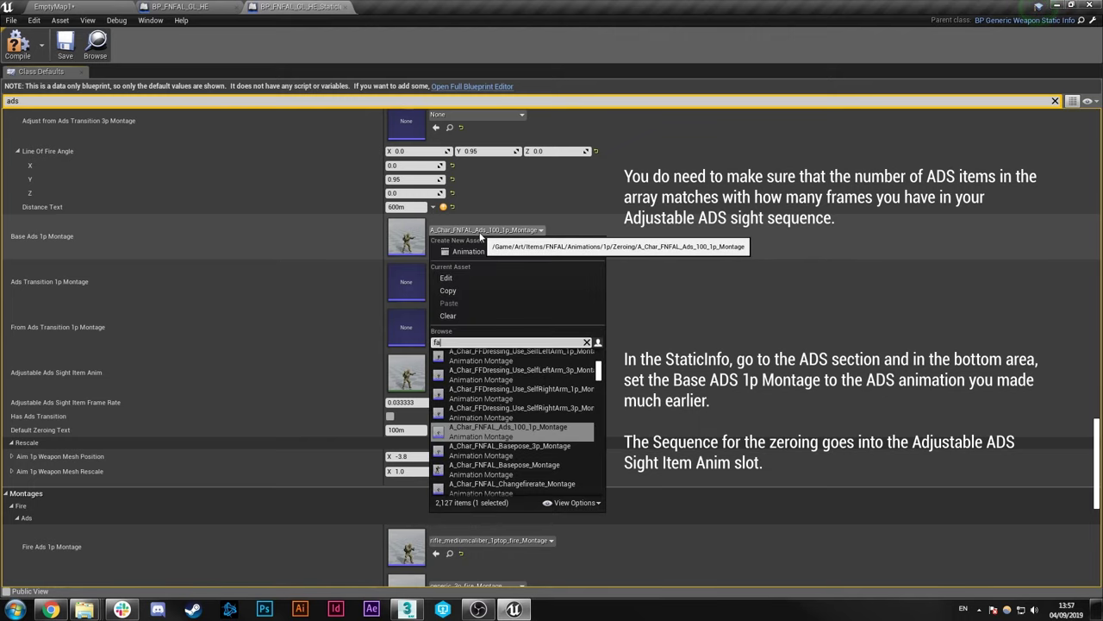
text(fal ads)
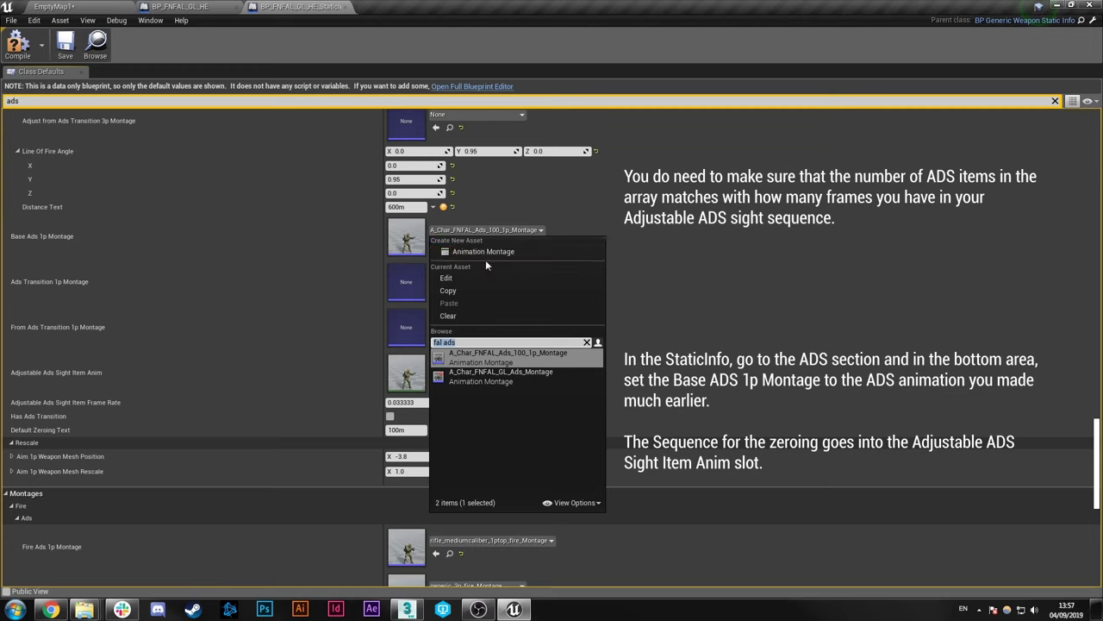
click(523, 374)
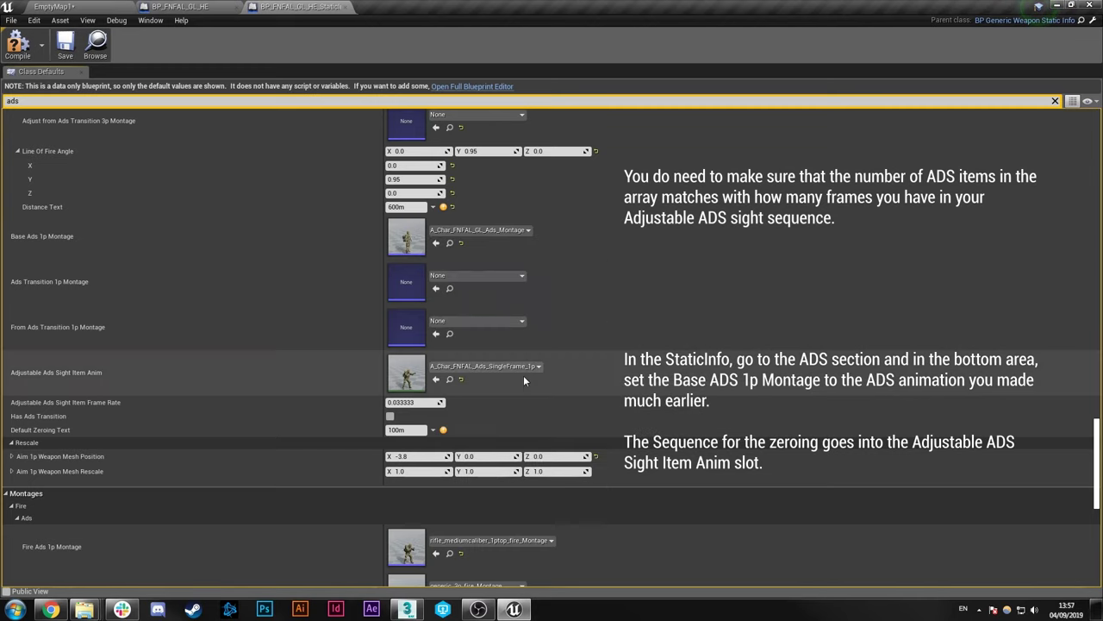
click(522, 368)
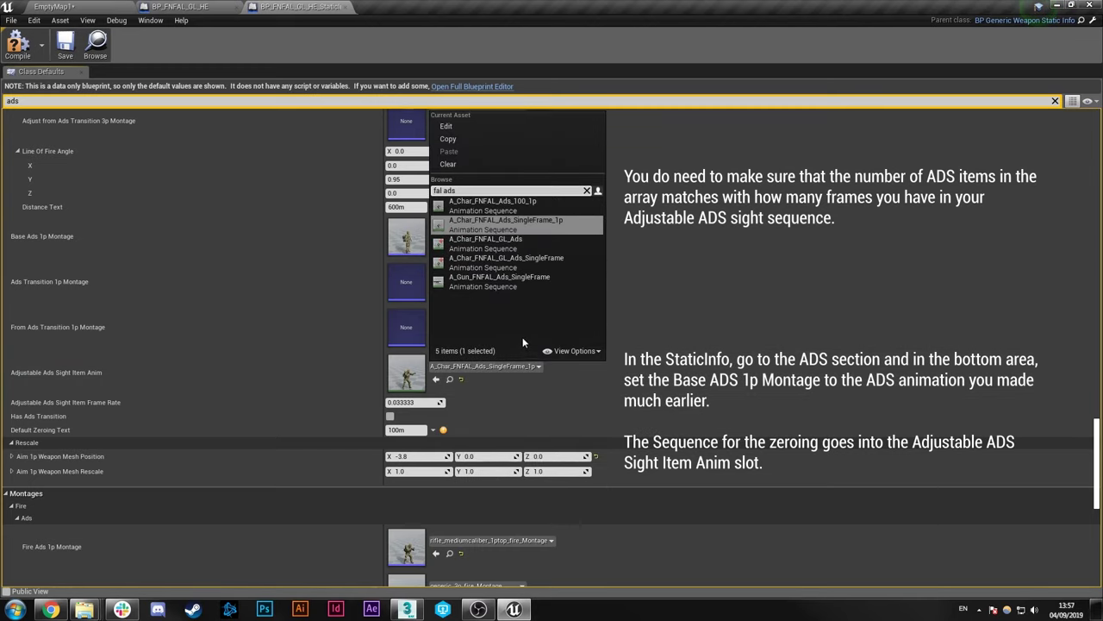
click(531, 259)
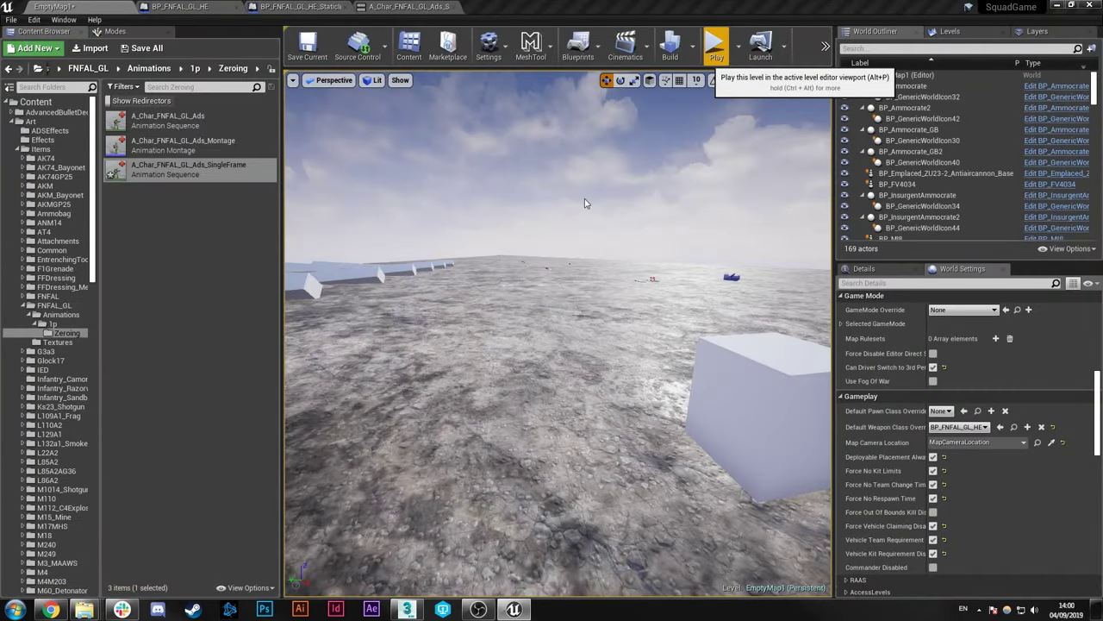
Step: Play the level and move toward the shooting range with the grenade launcher's sights raised
key(alt+p)
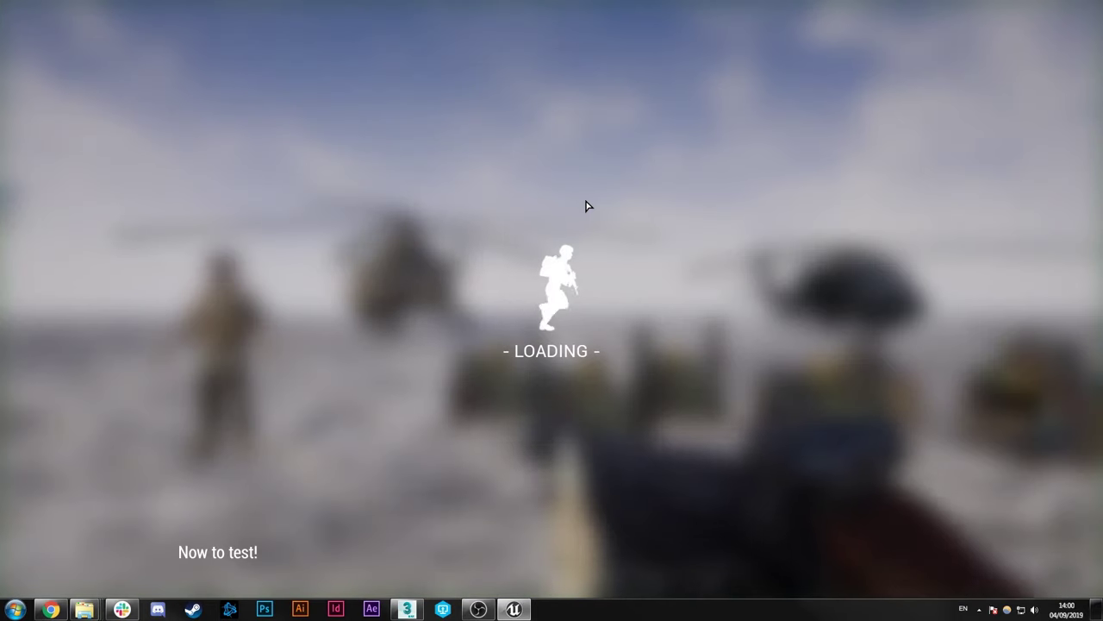
key(a)
key(w)
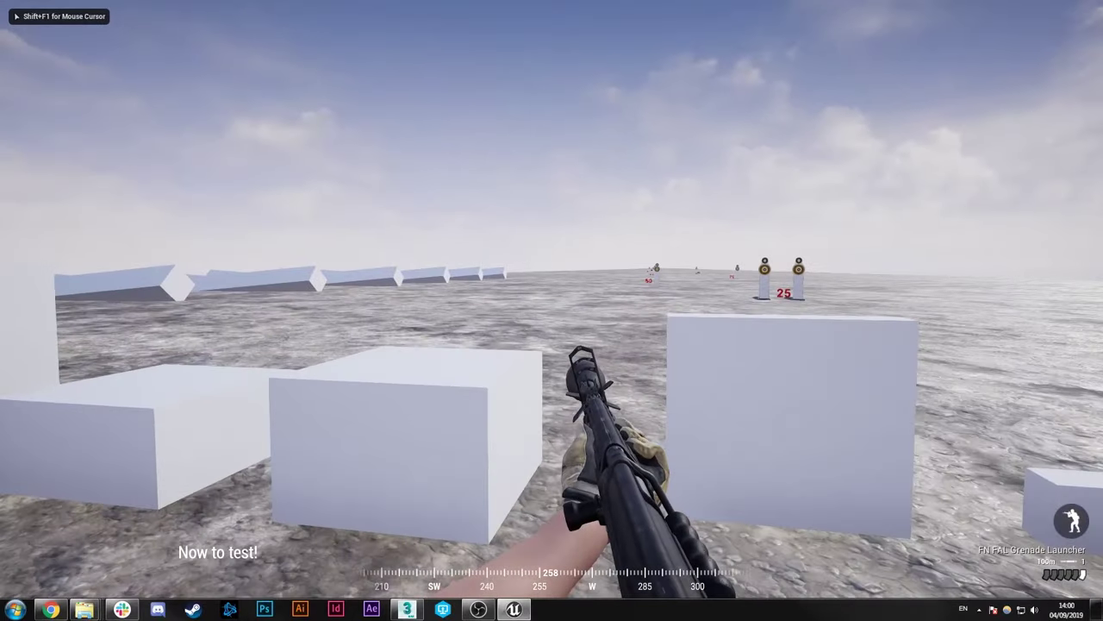
key(space)
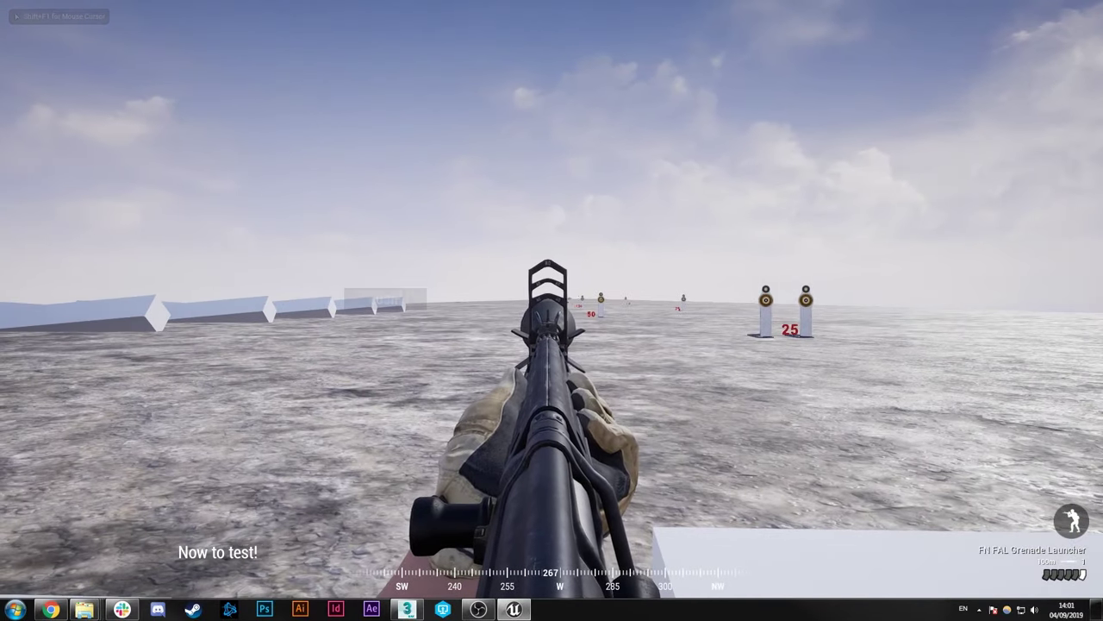
Step: Test the sight zeroing by cycling its distance settings up and down while aiming at the range targets
key(x)
key(x)
key(z)
key(z)
key(z)
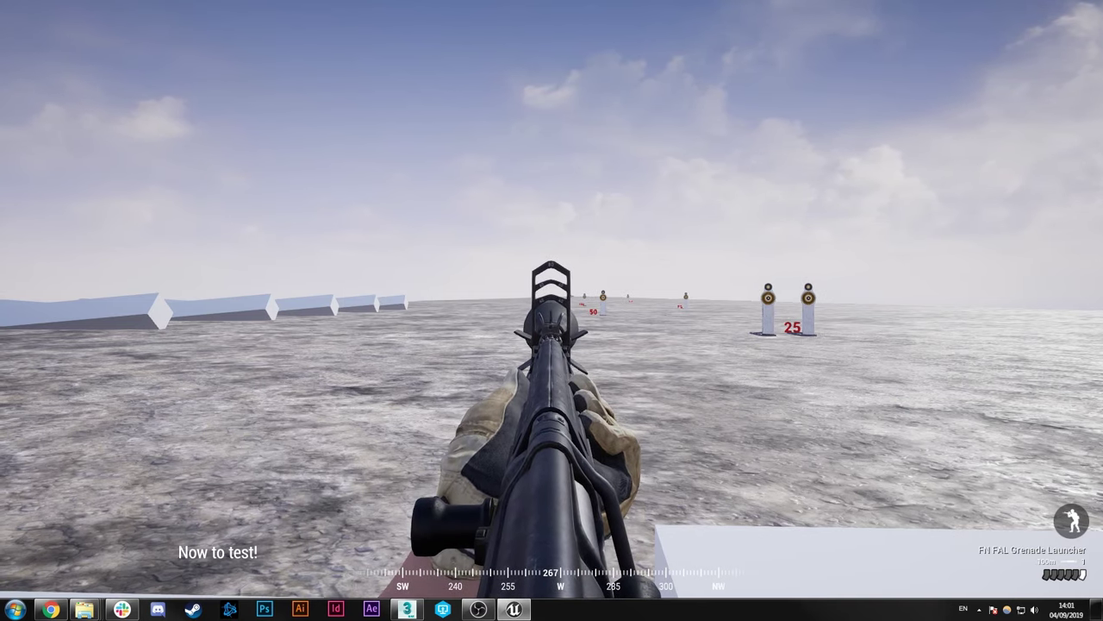
key(x)
key(x)
scroll(552, 310, down, 2)
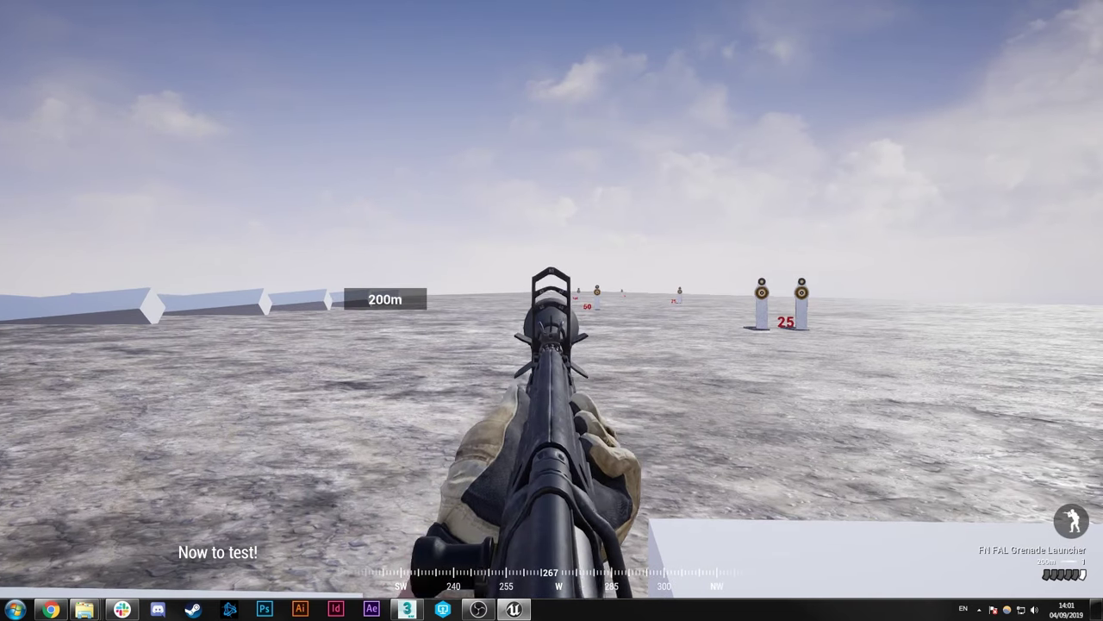
scroll(552, 310, up, 2)
click(552, 310)
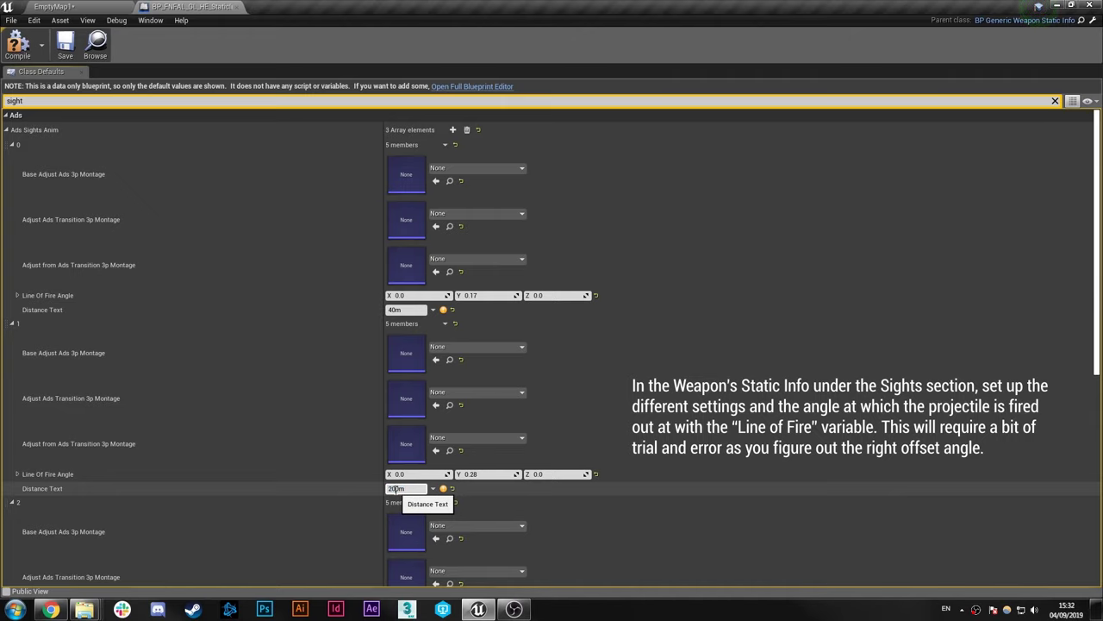
Step: Review the Line Of Fire Angle and Distance Text of the Ads Sights Anim entries in the weapon's StaticInfo
scroll(405, 469, down, 5)
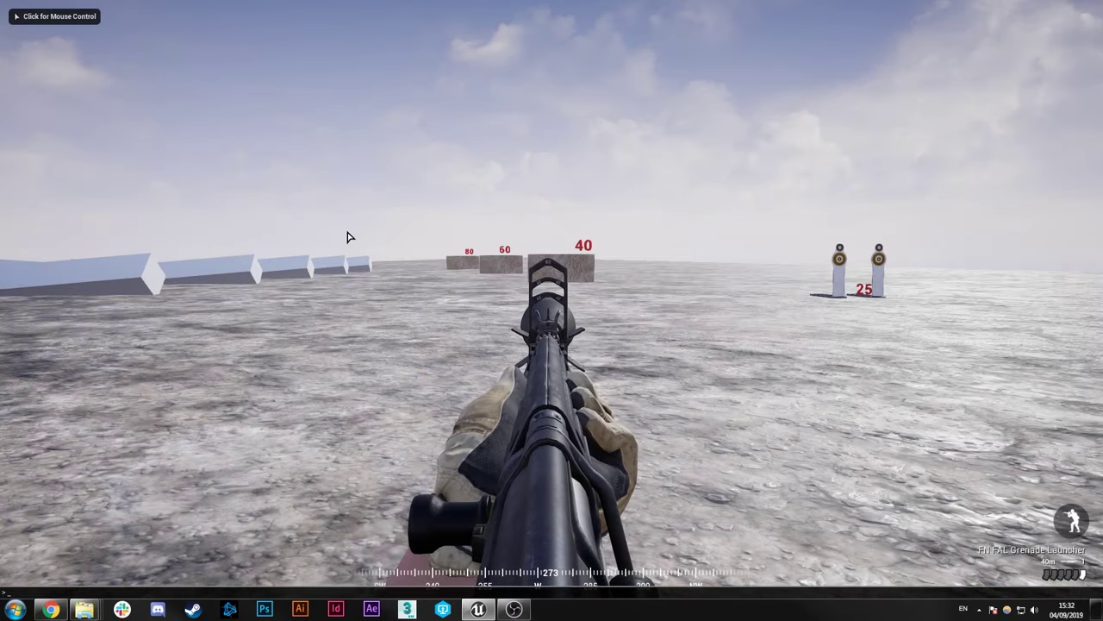
Step: While playing the level, run the console command sq.DrawDebugProjectileTrace 1 to visualise projectile paths
key(grave)
key(Up)
key(Up)
key(Up)
key(Up)
key(Up)
key(Up)
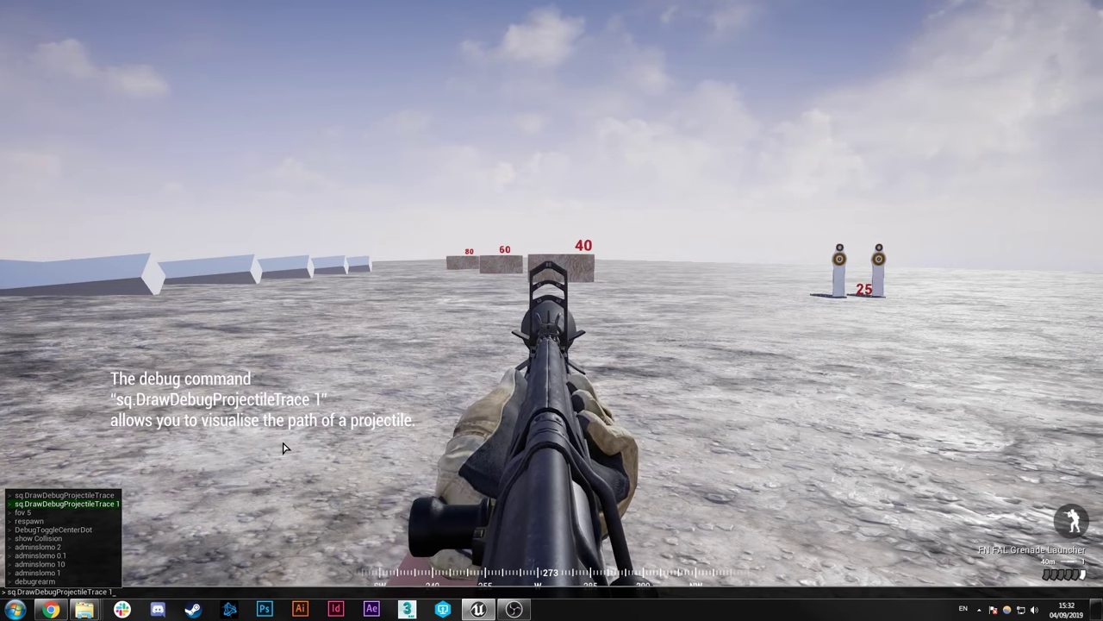
key(Return)
Step: Fire a grenade at the 40 m target, view its trace from another position, and enter the debugrearm console command
key(w)
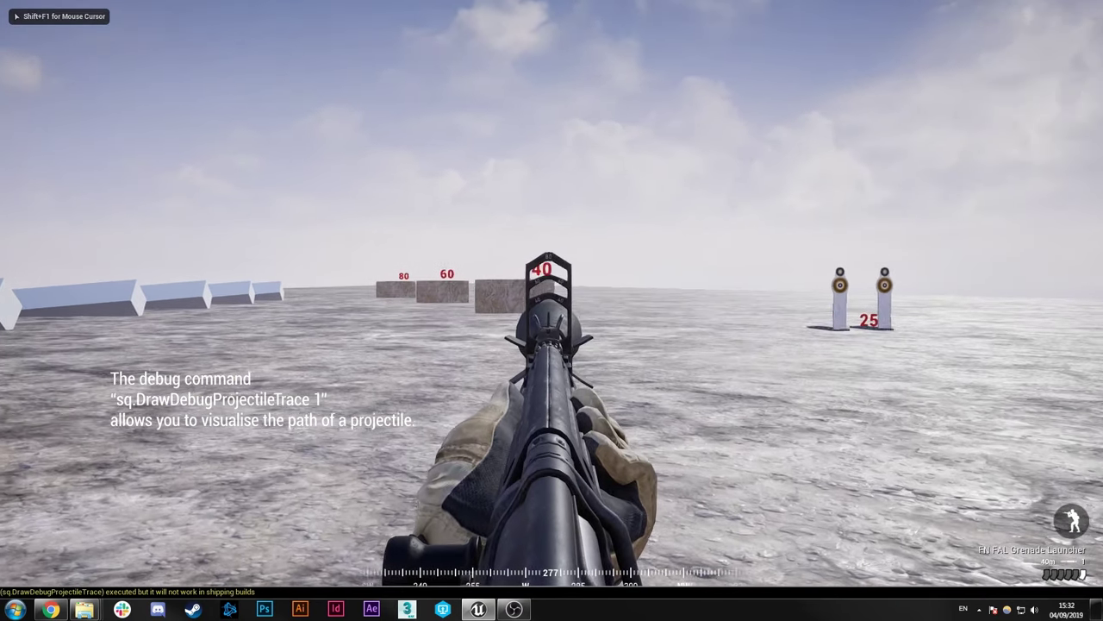
click(552, 293)
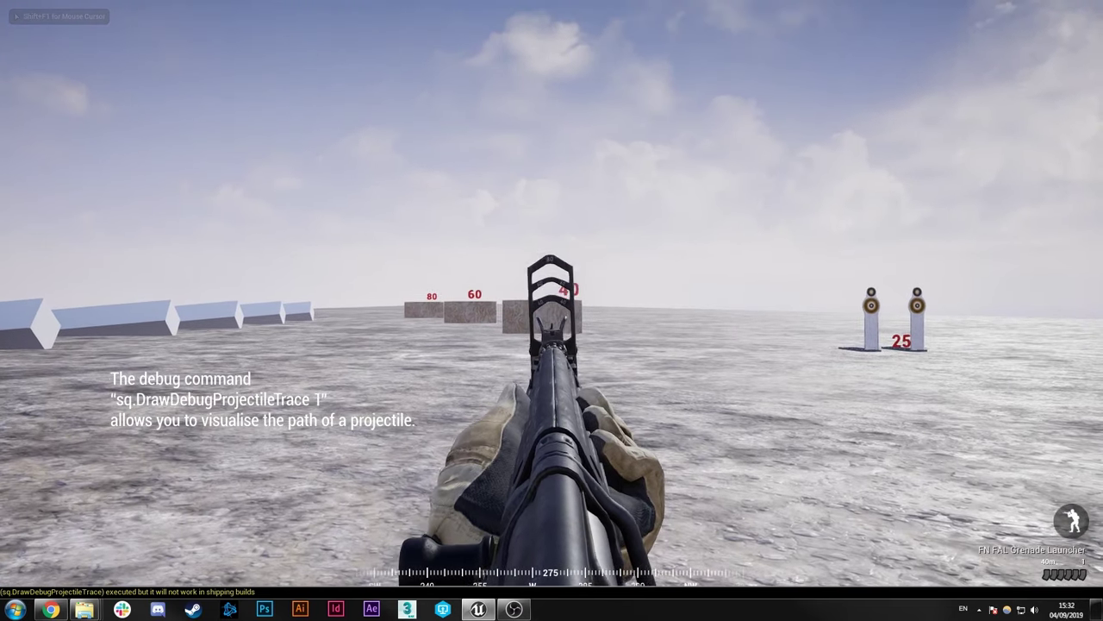
key(s)
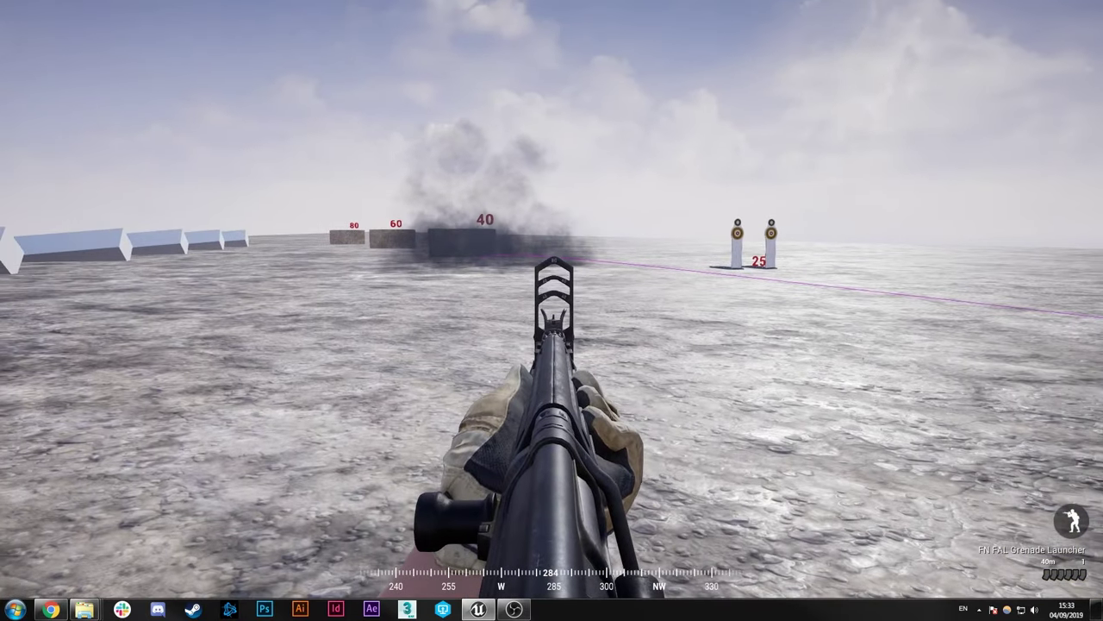
key(d)
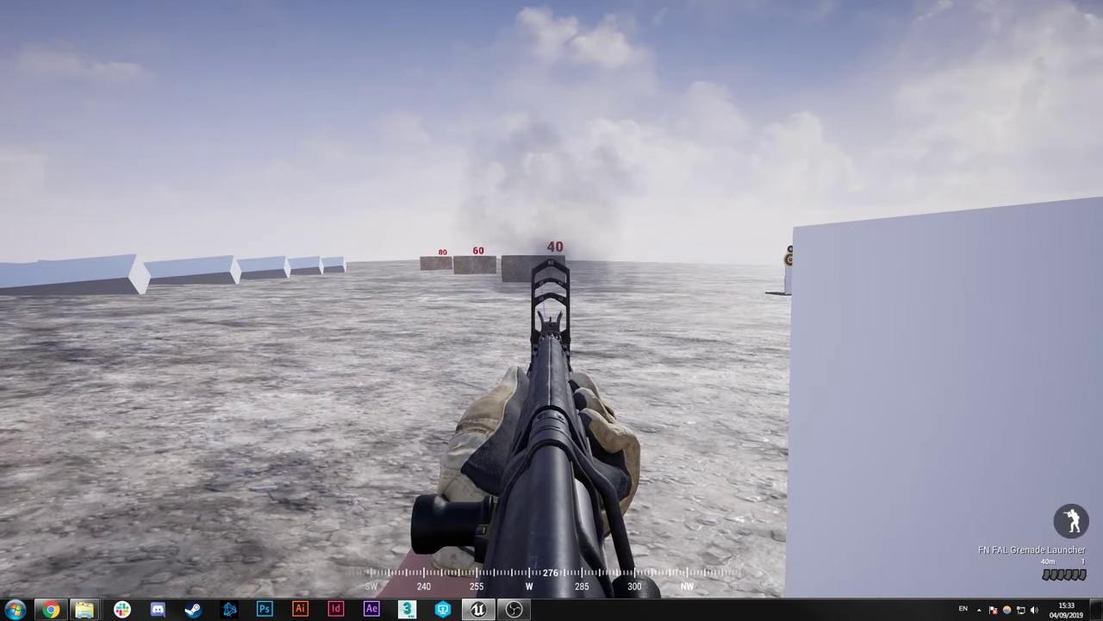
key(shift+F1)
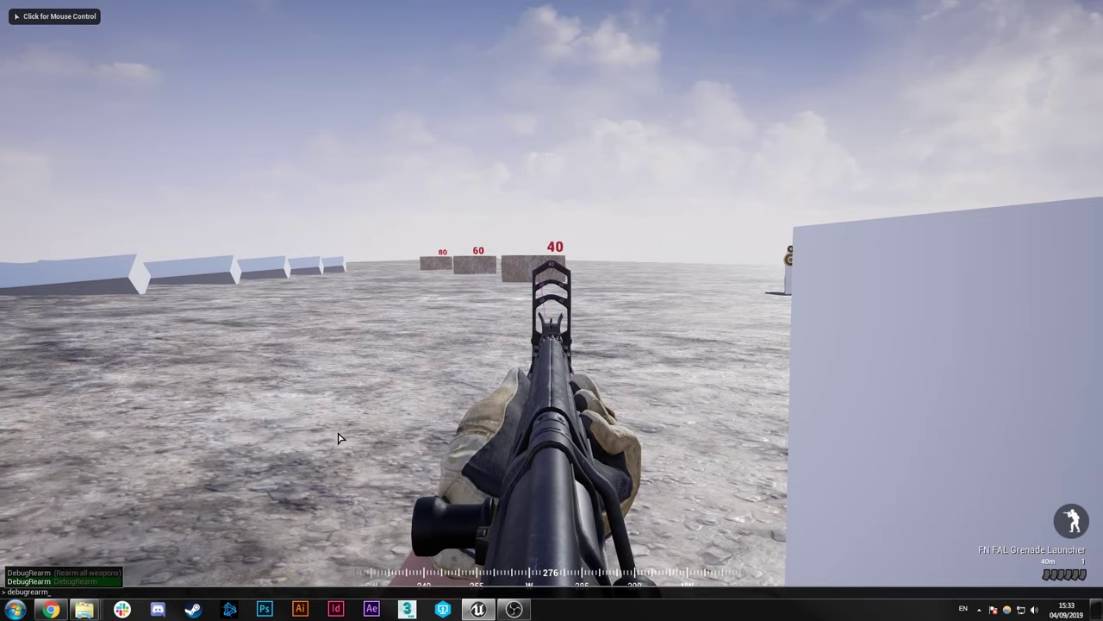
click(339, 439)
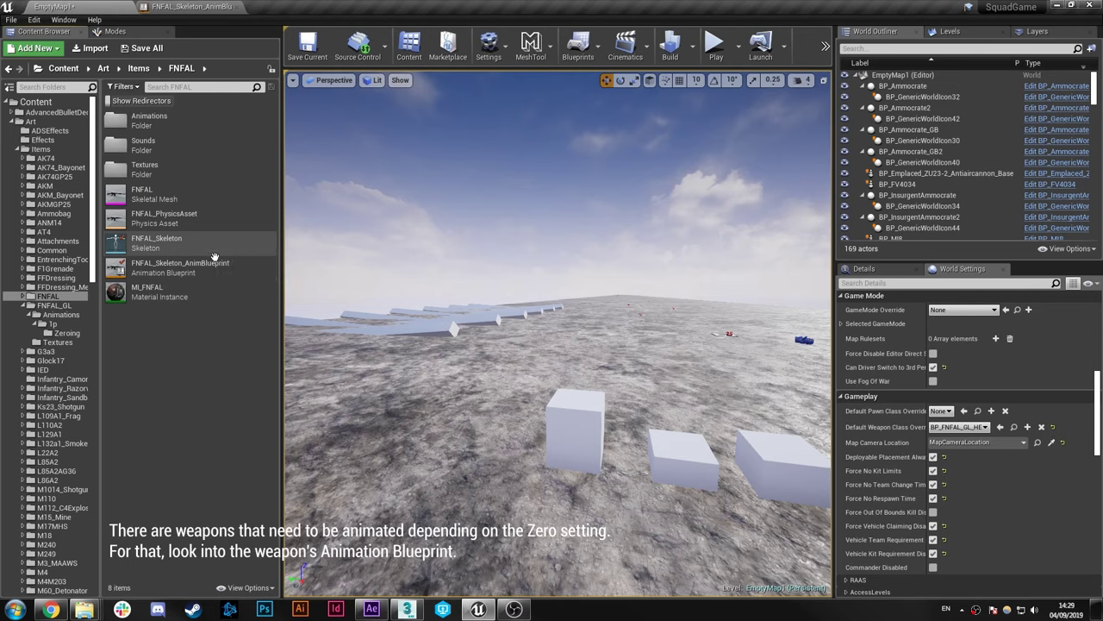
Step: Open FNFAL_Skeleton_AnimBlueprint and inspect the zeroing animation nodes in its Anim Graph and the connected Layered blend per bone node's branch filter
double_click(116, 267)
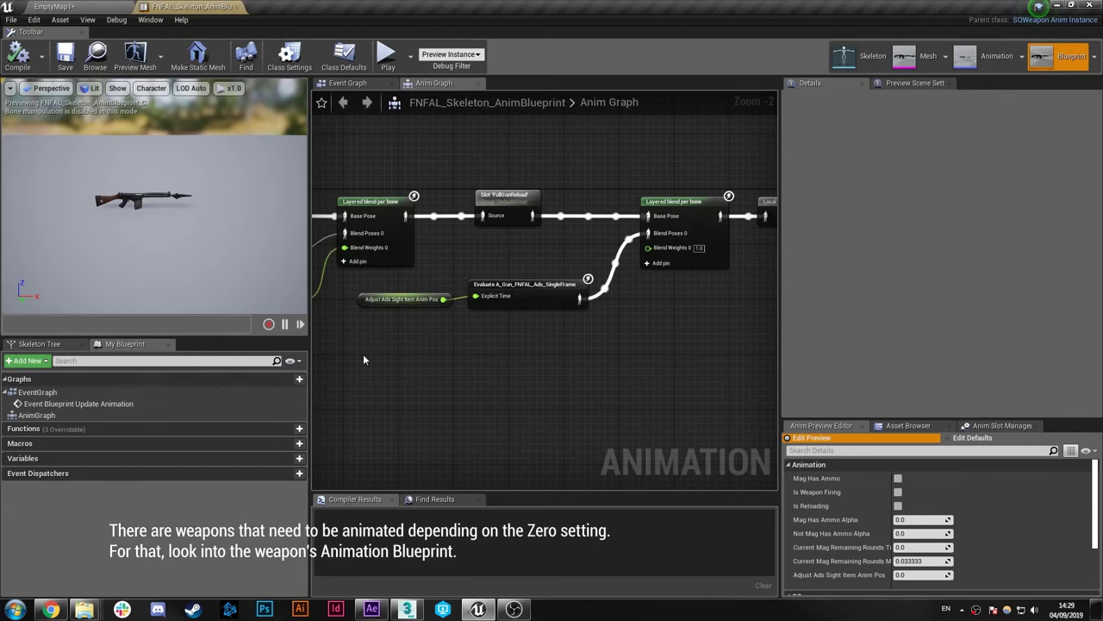
scroll(512, 359, up, 1)
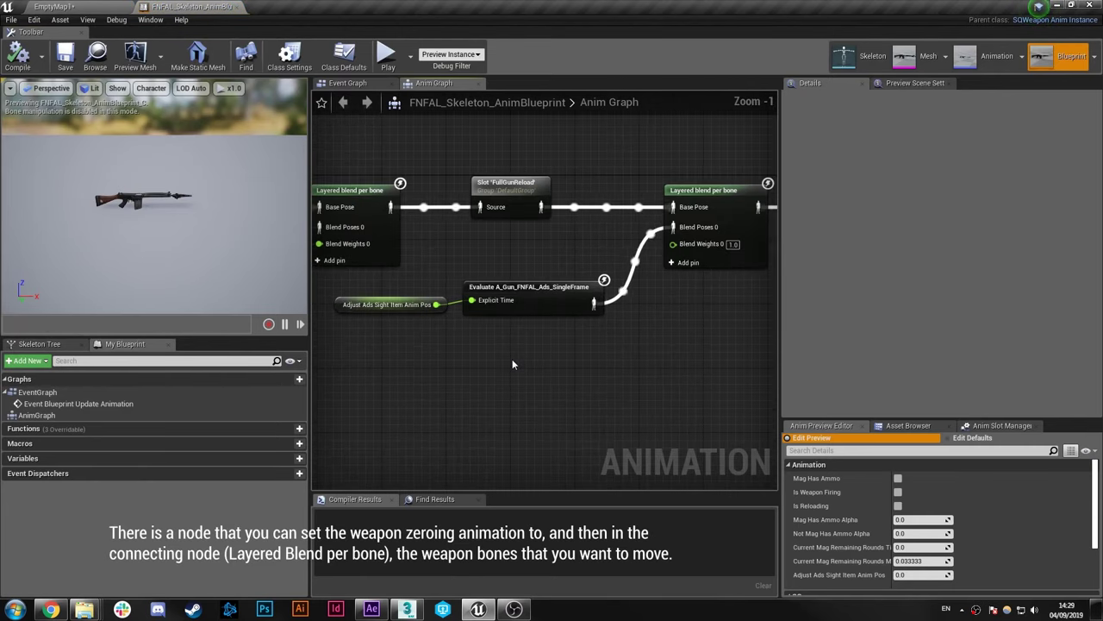
click(519, 306)
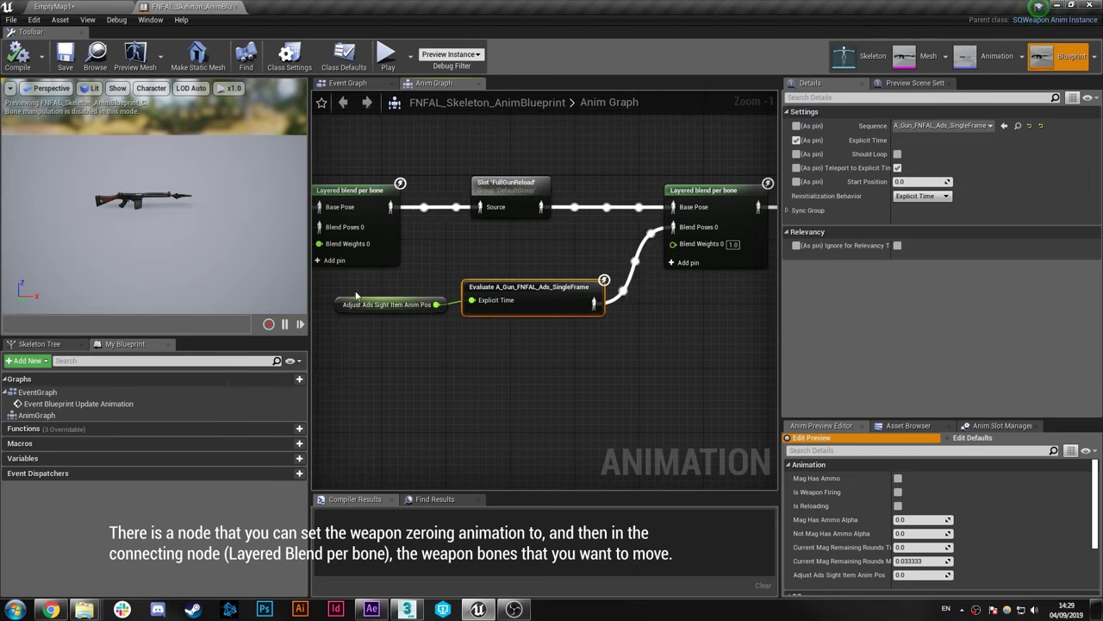
drag(332, 288, 471, 330)
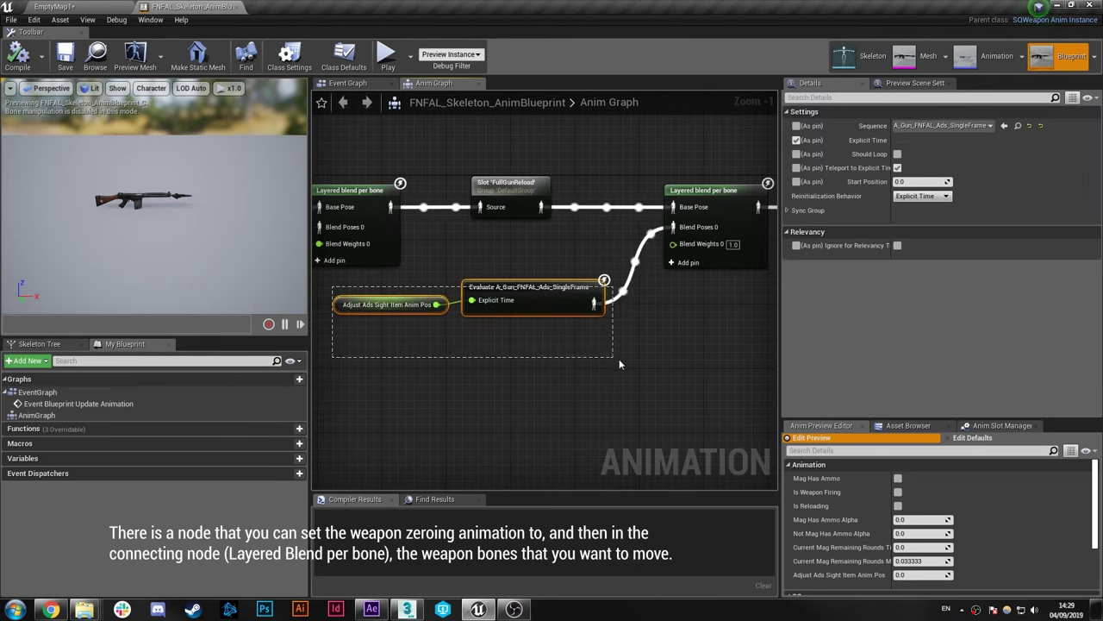
drag(618, 363, 424, 250)
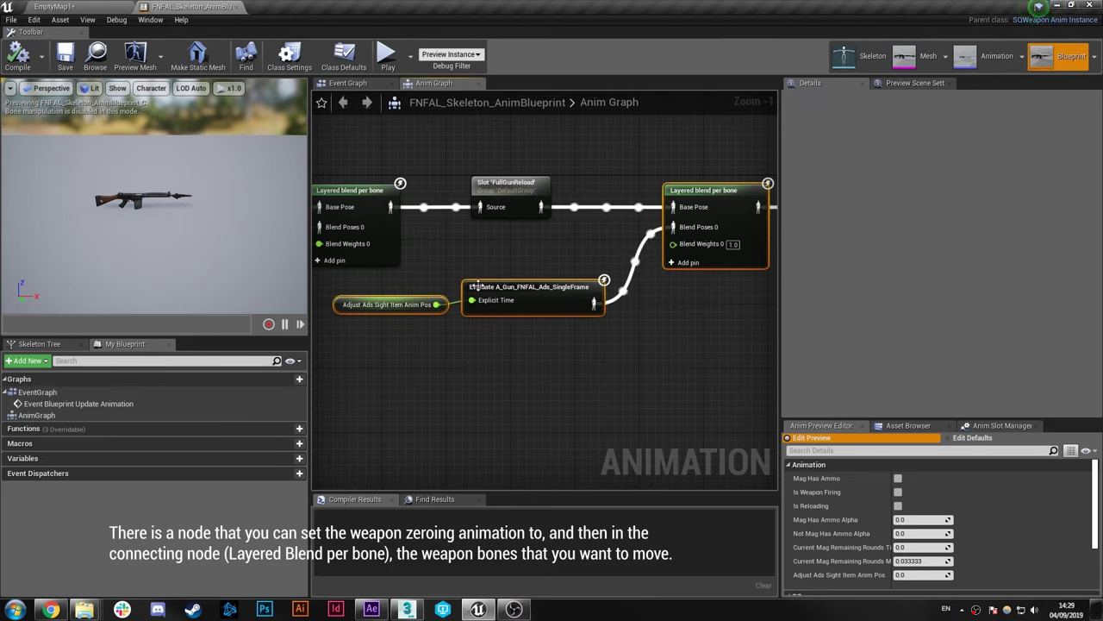
click(718, 191)
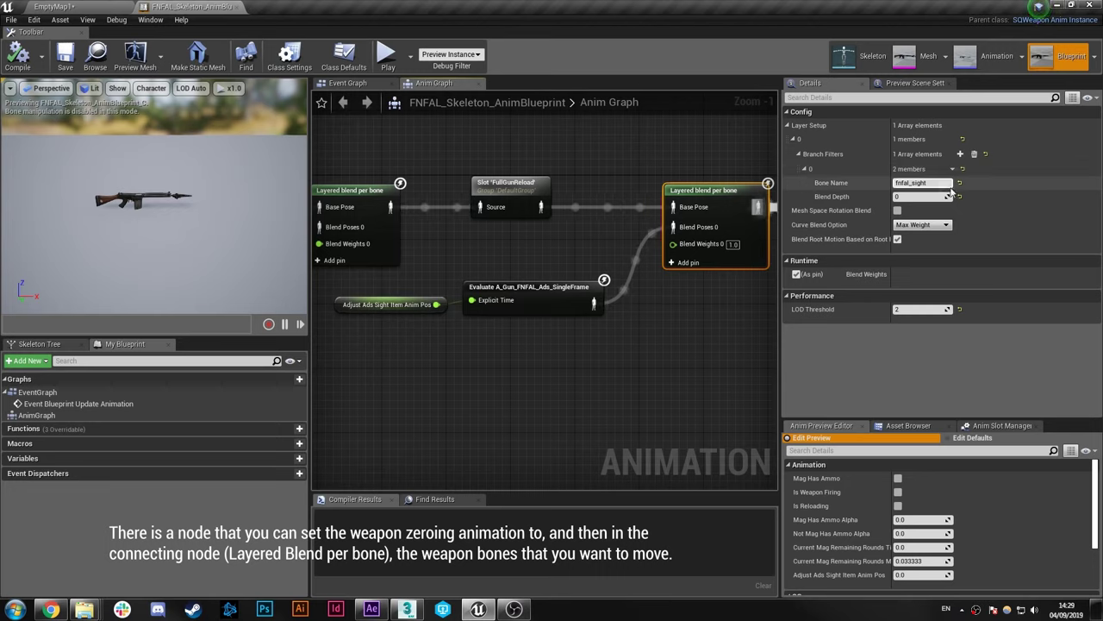
Step: Locate the sequence assigned to the Evaluate A_Gun_FNFAL_Ads_SingleFrame node among the project assets and open it
click(555, 290)
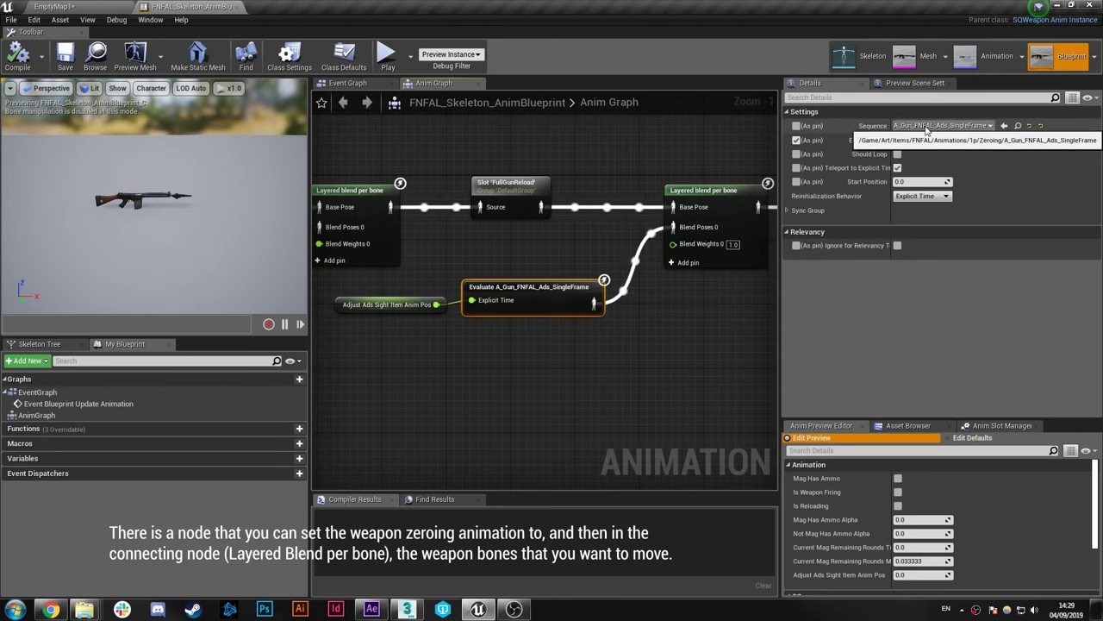
click(1018, 126)
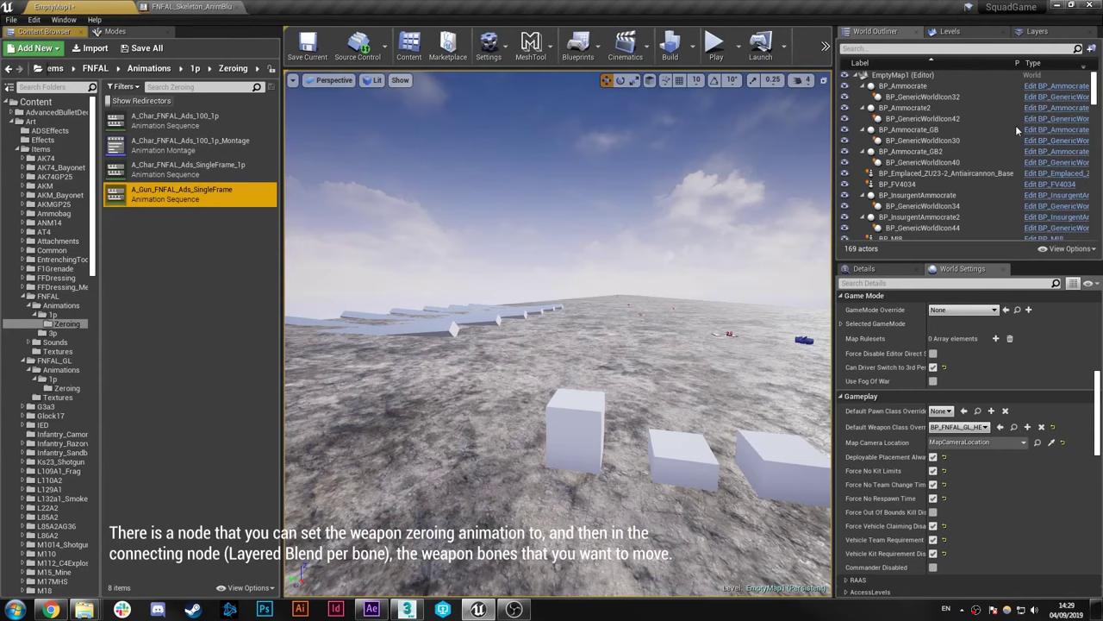
double_click(193, 199)
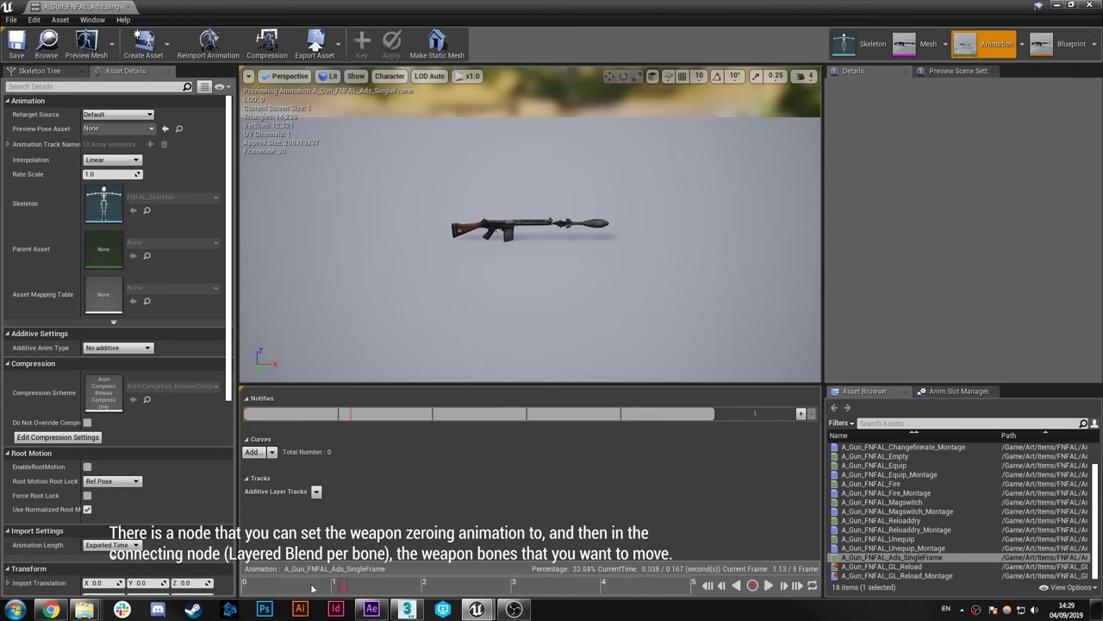
Step: View the rifle's rear sight up close and scrub the A_Gun_FNFAL_Ads_SingleFrame animation through to frame 5
right_drag(479, 368, 711, 377)
key(w)
key(w)
drag(277, 587, 723, 556)
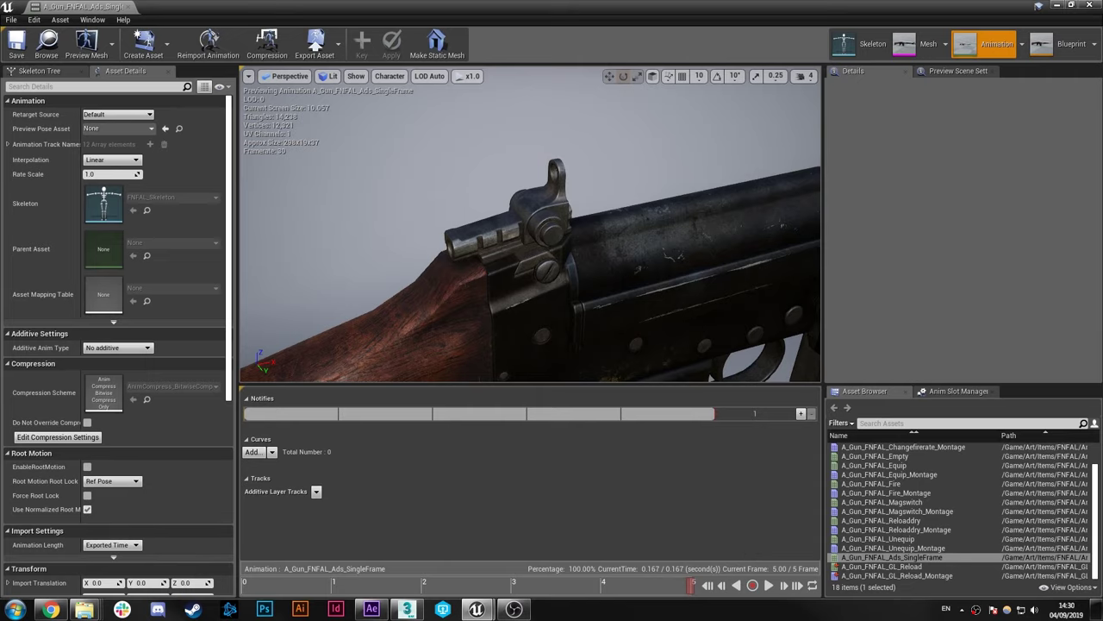